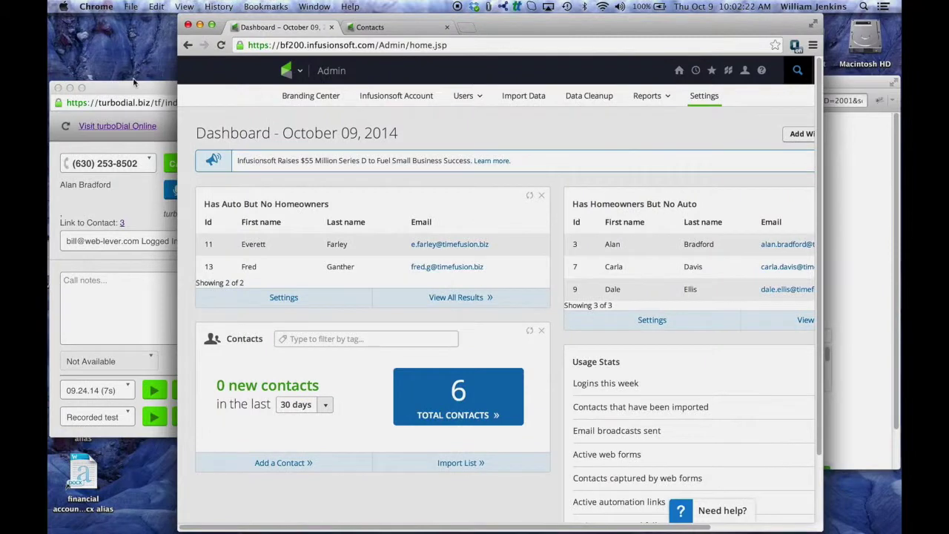
# Bring the Infusionsoft admin dashboard in front of the turboDial dialer and reveal the navigation menu
pyautogui.click(133, 88)
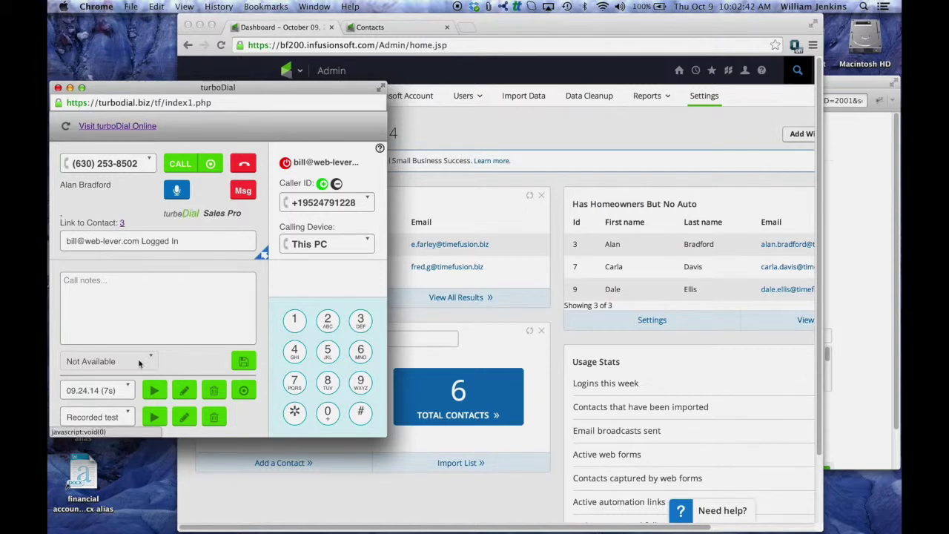
pyautogui.click(522, 28)
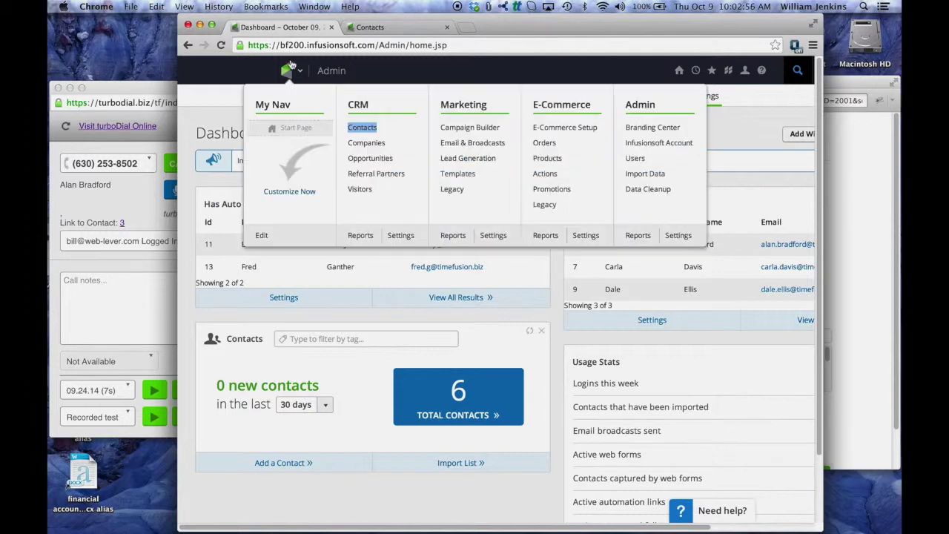
pyautogui.moveTo(290, 71)
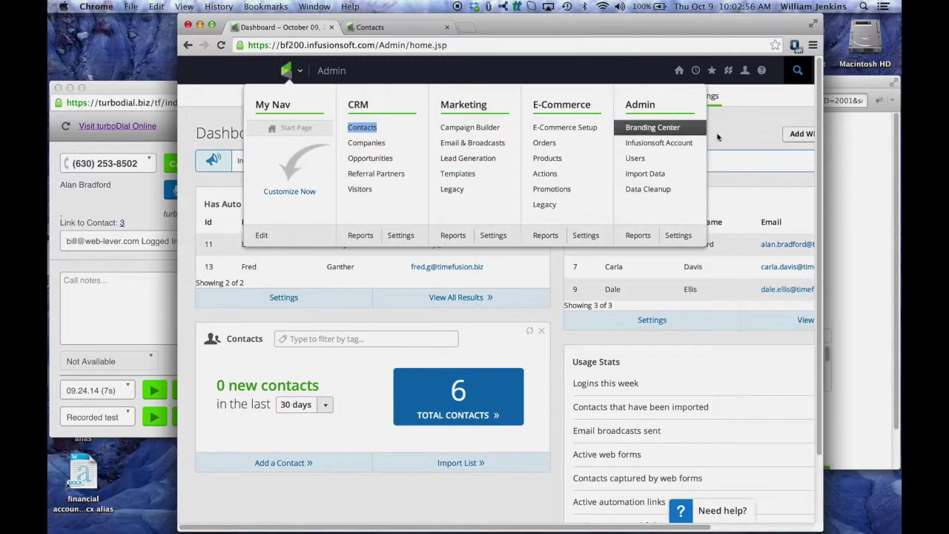
# From Admin Settings, open the custom fields page for the Task/Appt/Note record
pyautogui.click(678, 238)
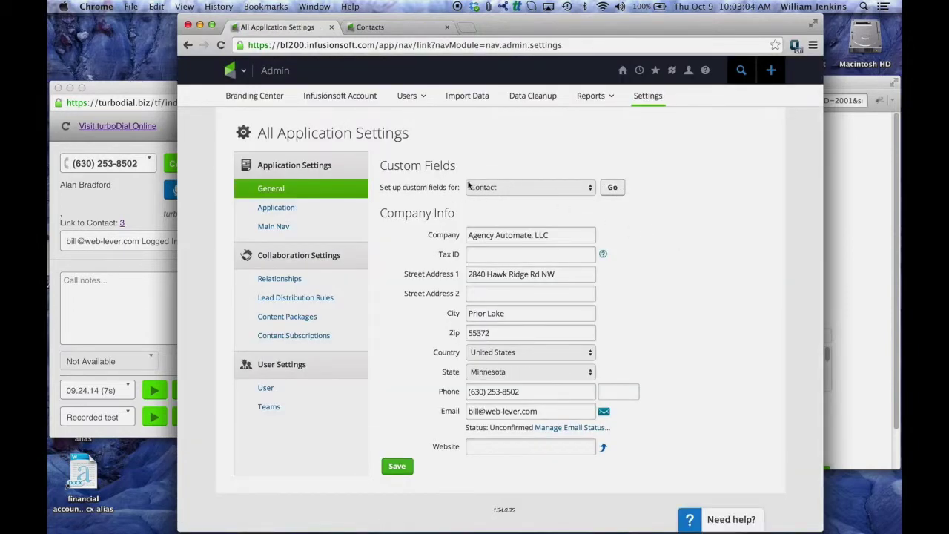
pyautogui.click(515, 190)
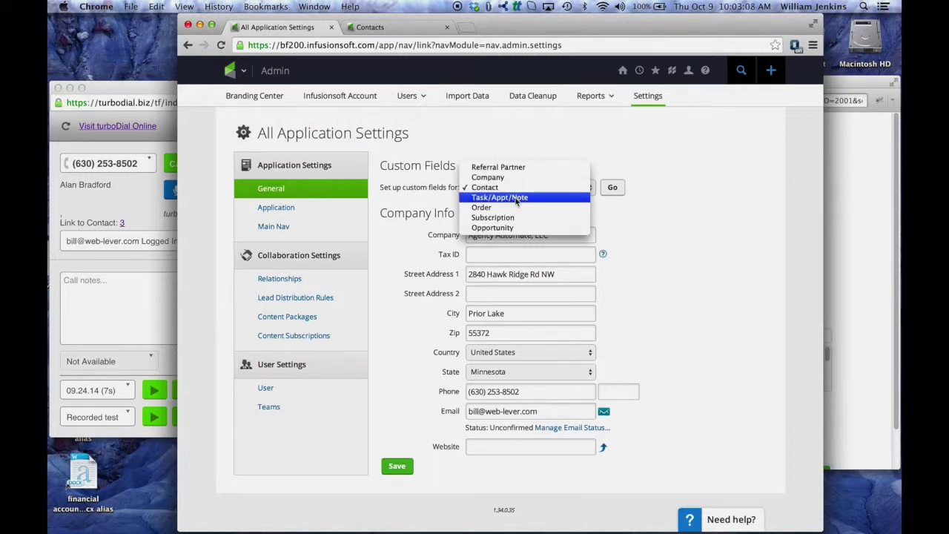
pyautogui.click(517, 198)
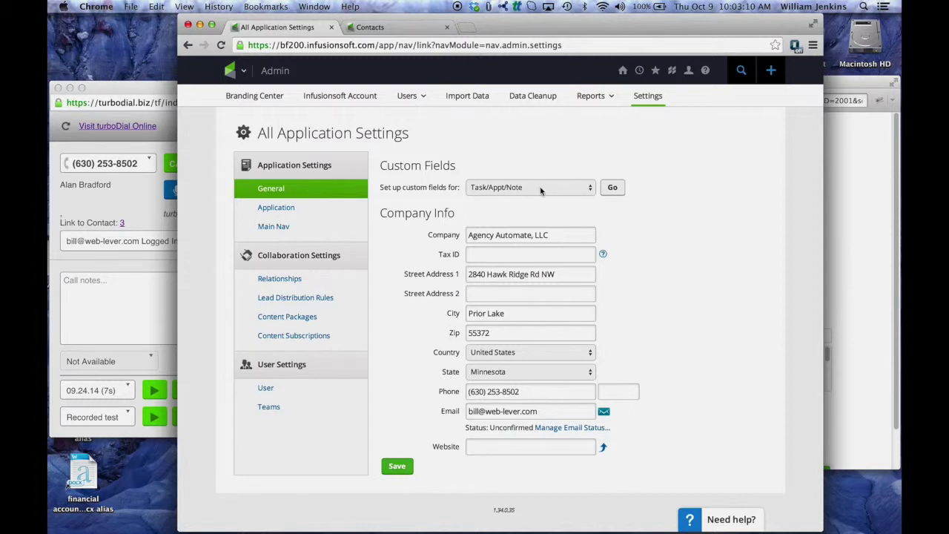
pyautogui.click(614, 188)
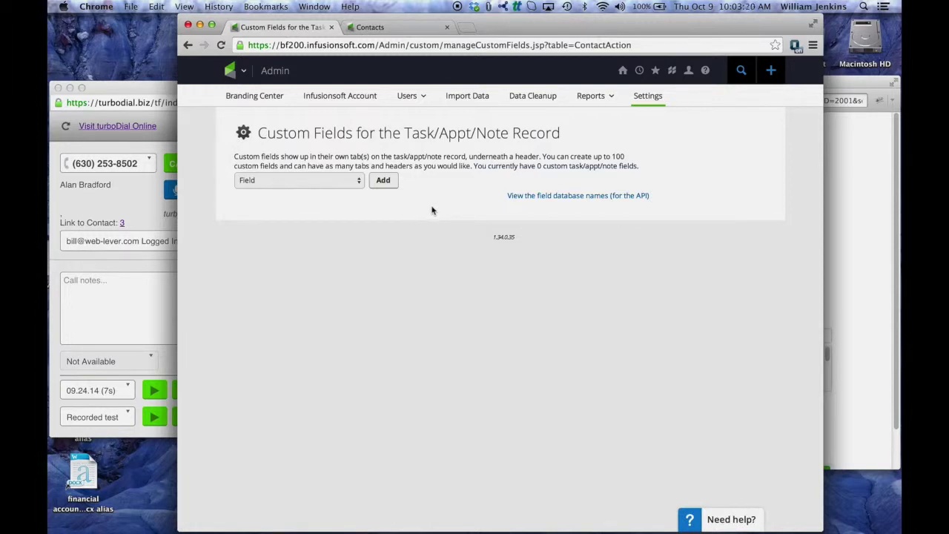
# Create a new custom fields tab named 'Call Notes'
pyautogui.click(309, 185)
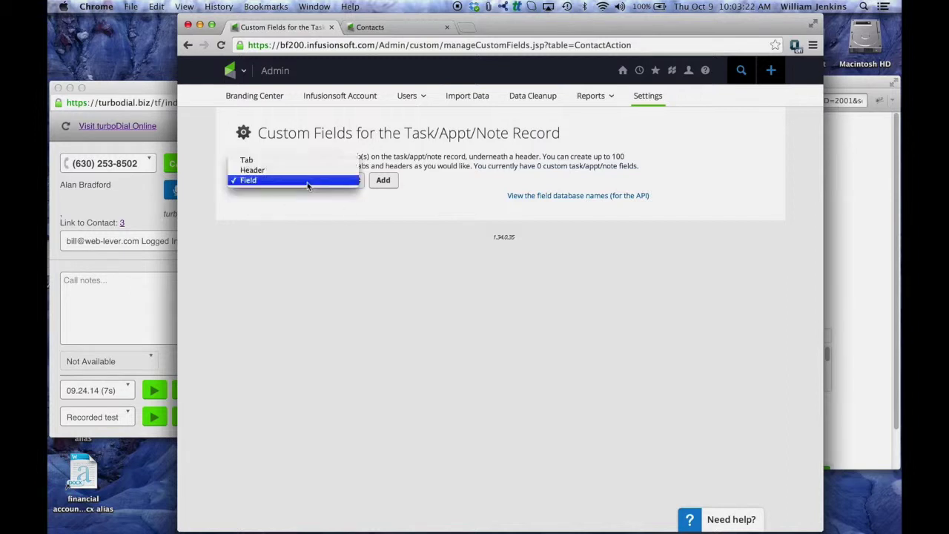
pyautogui.click(278, 162)
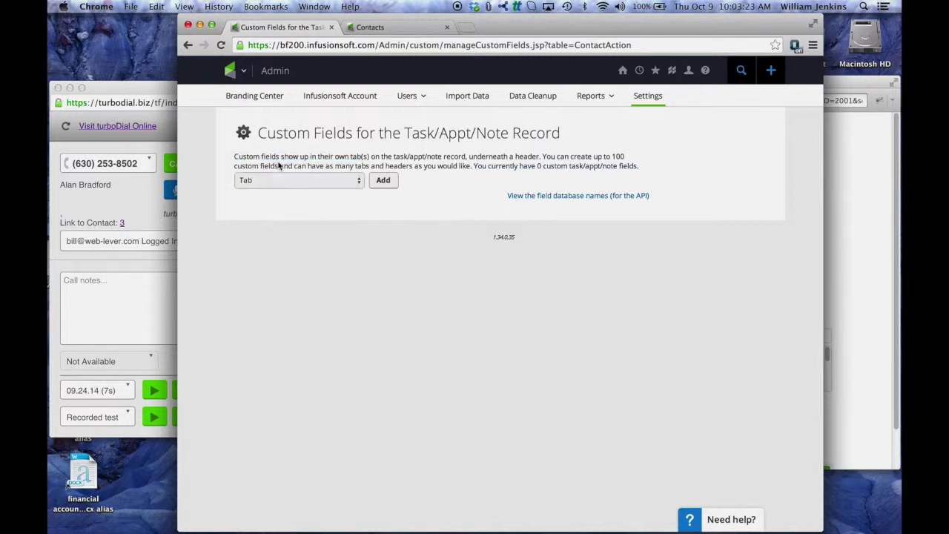
pyautogui.click(383, 182)
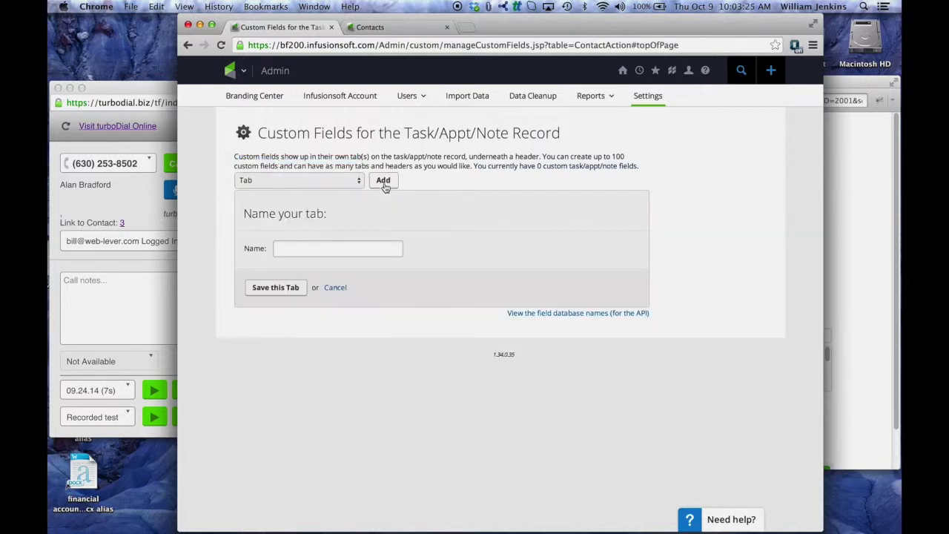
pyautogui.click(346, 247)
pyautogui.write('Call Notes')
pyautogui.click(288, 289)
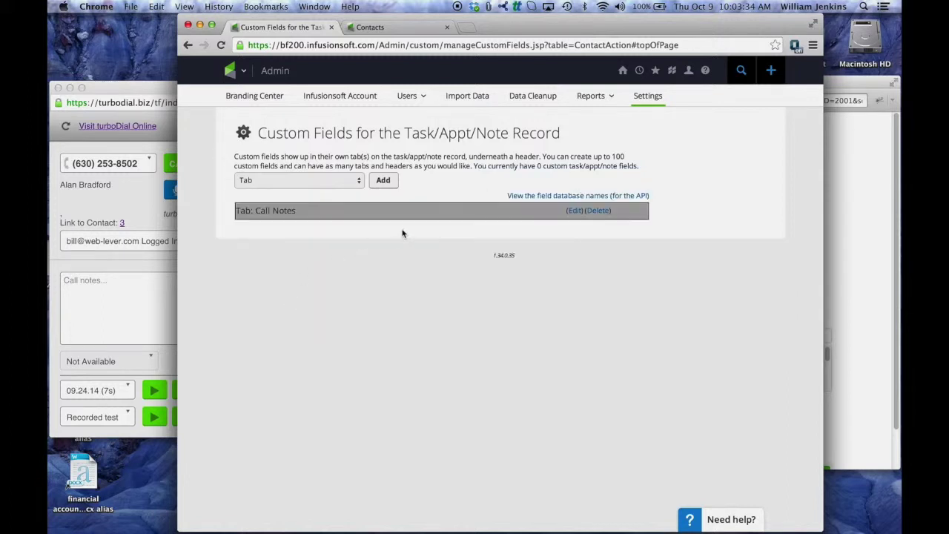
# Add a 'Dall Data' header placed on the Call Notes tab
pyautogui.click(303, 180)
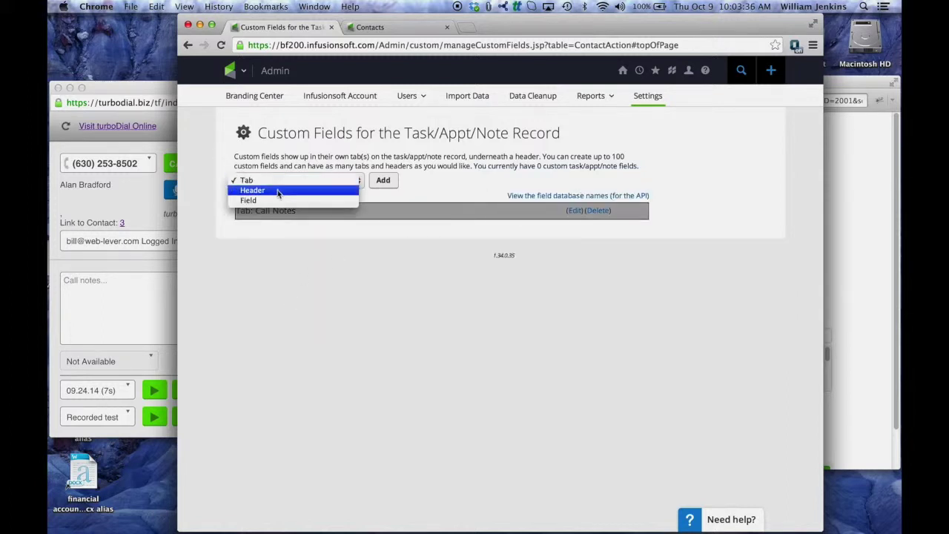
pyautogui.click(279, 191)
pyautogui.click(383, 180)
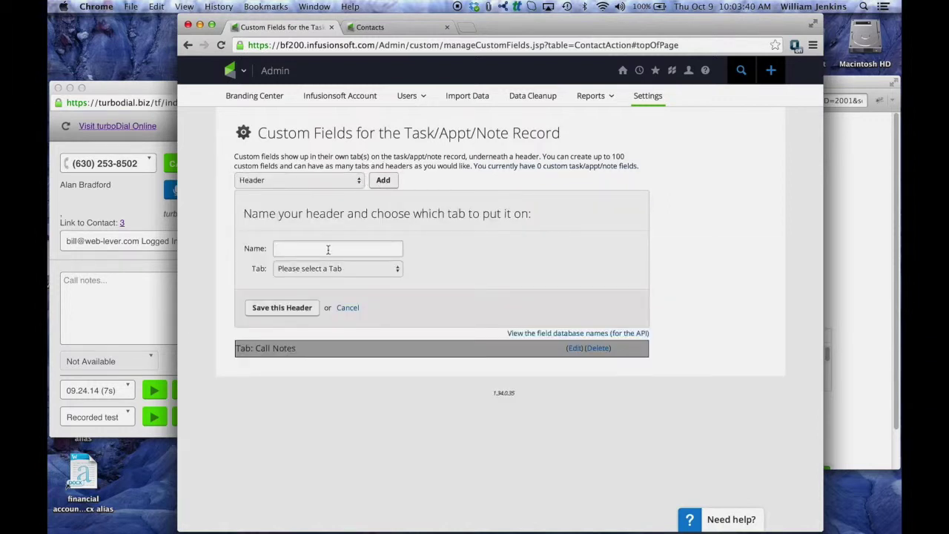
pyautogui.write('Dall Data')
pyautogui.click(348, 271)
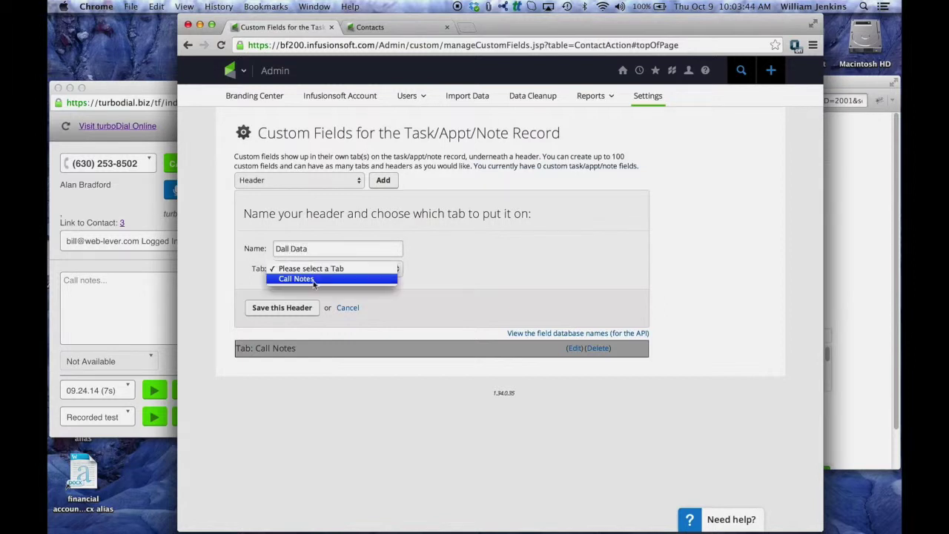
pyautogui.click(313, 283)
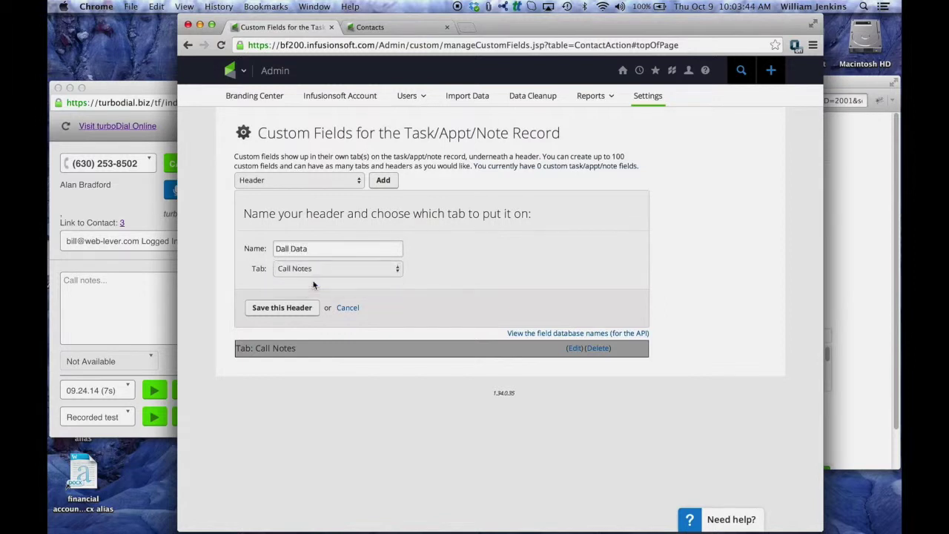
pyautogui.click(284, 312)
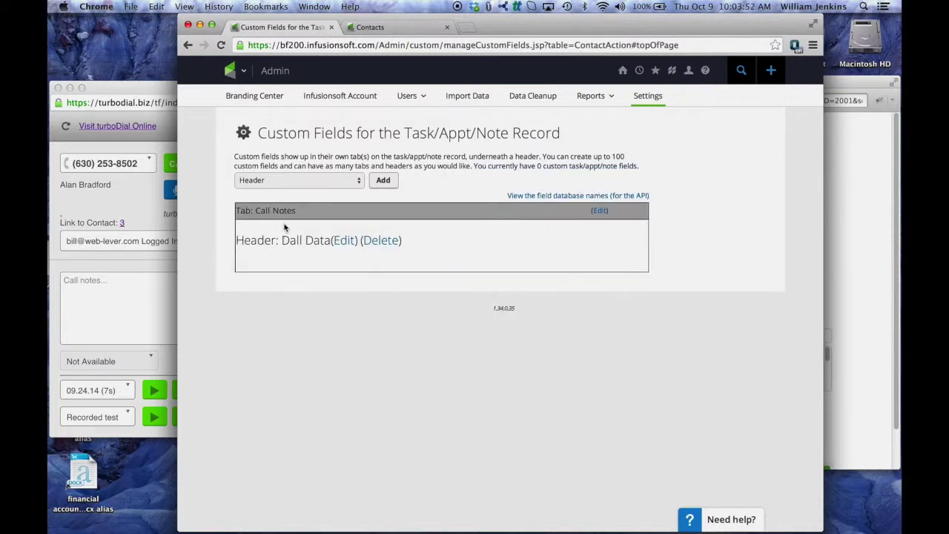
pyautogui.click(312, 183)
# Choose Field as the item kind, then look up 'Duration' in the turboDial guide's field list
pyautogui.click(295, 190)
pyautogui.hotkey('ctrl', 'Right')
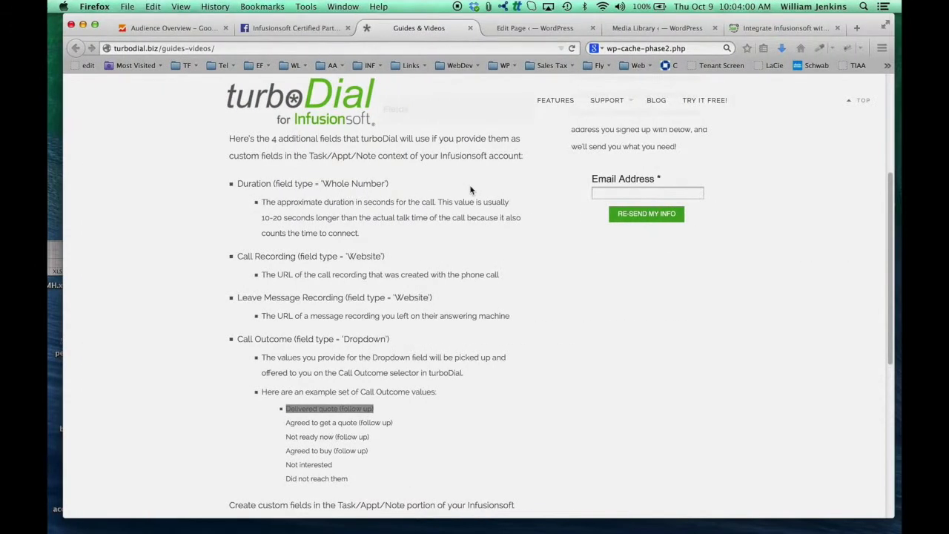
pyautogui.scroll(-1, 430, 241)
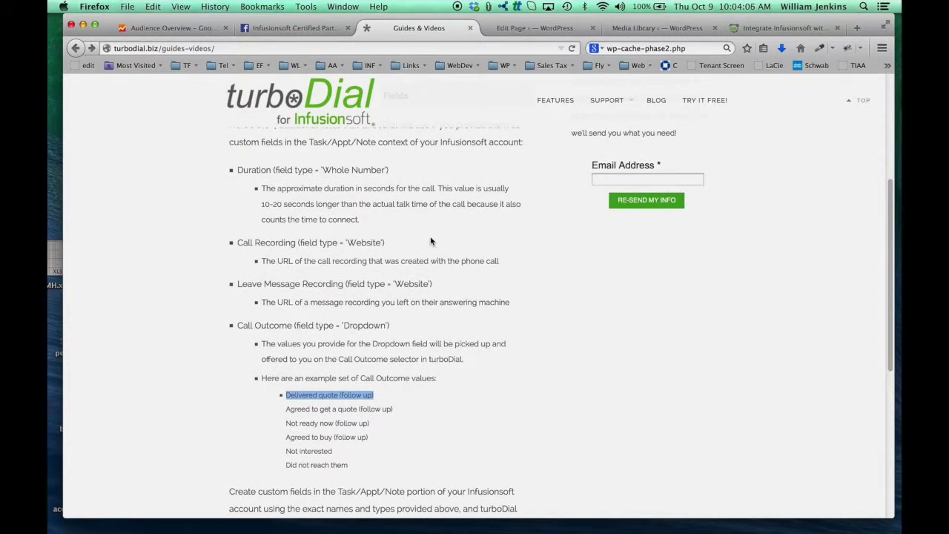
pyautogui.scroll(3, 430, 241)
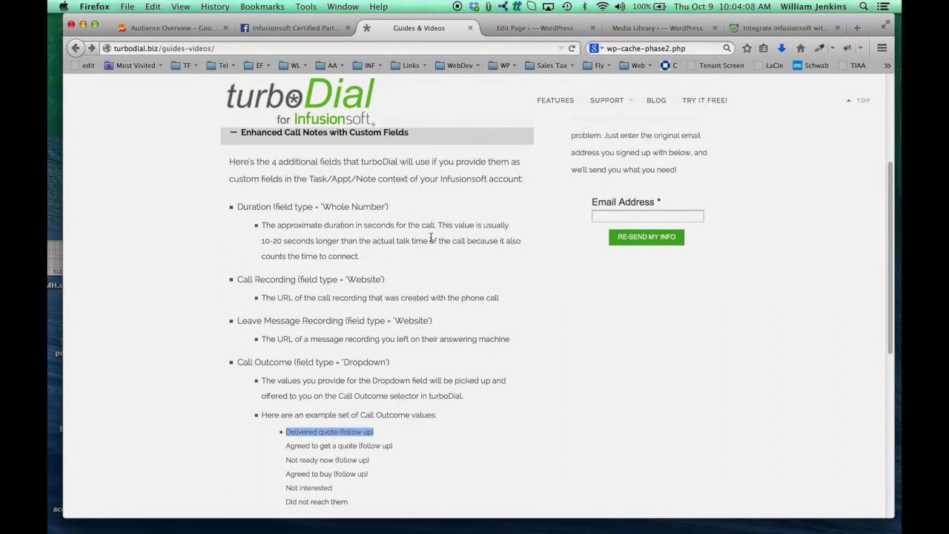
pyautogui.scroll(-1, 430, 238)
pyautogui.scroll(1, 430, 237)
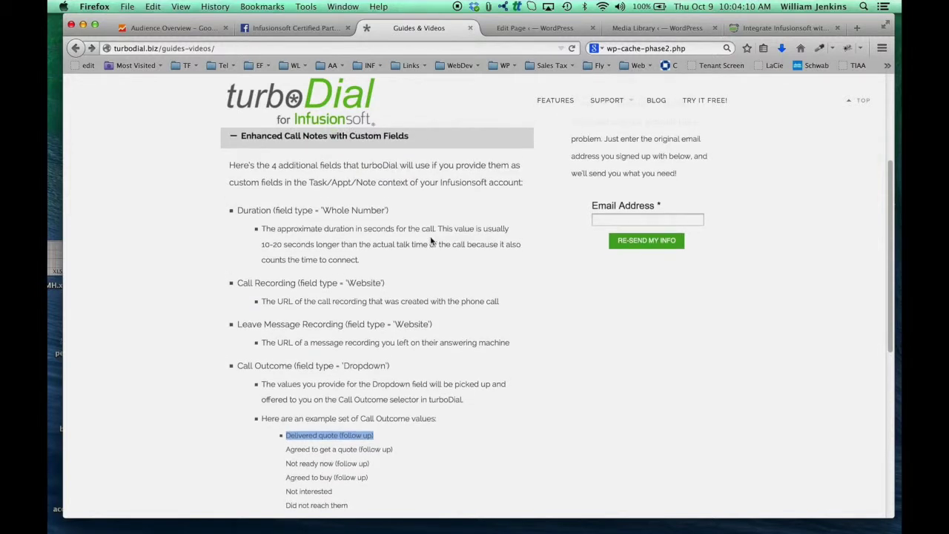
pyautogui.scroll(-2, 431, 241)
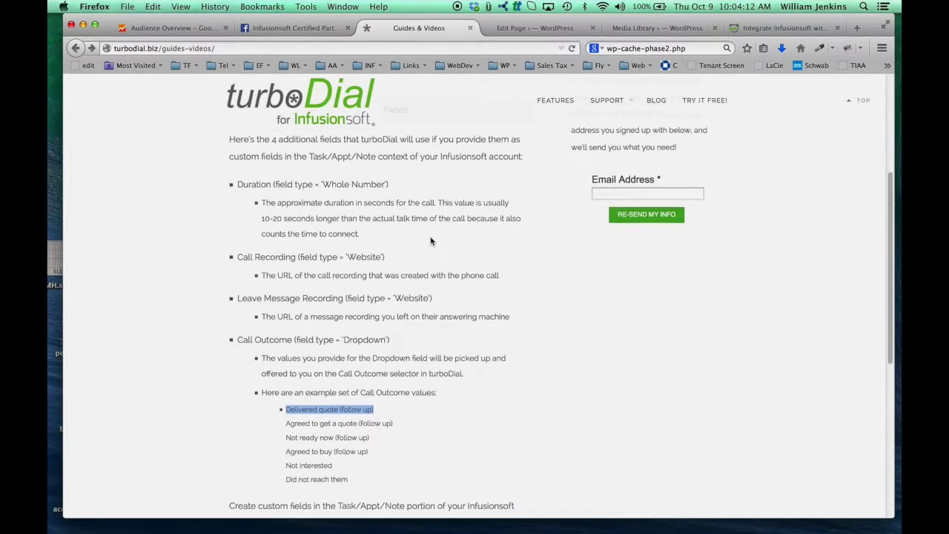
pyautogui.doubleClick(262, 185)
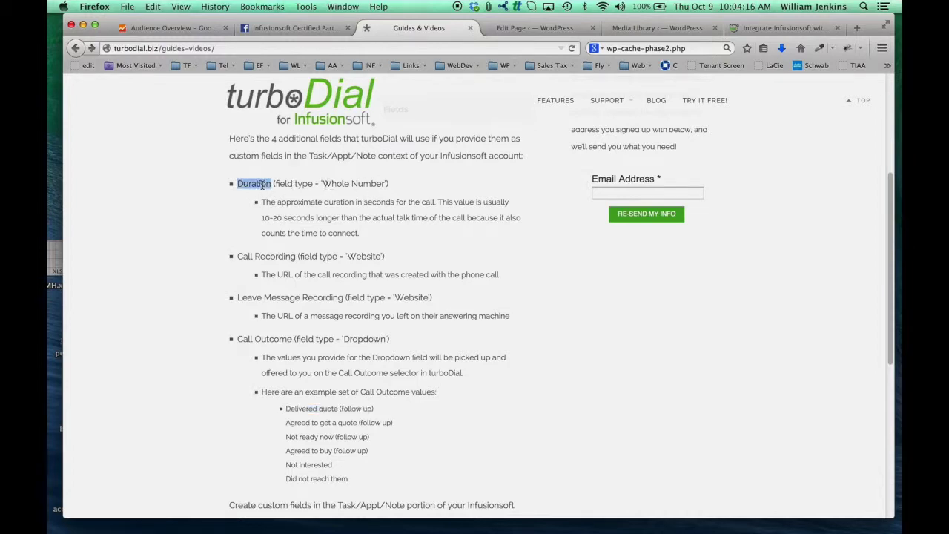
pyautogui.hotkey('ctrl', 'Left')
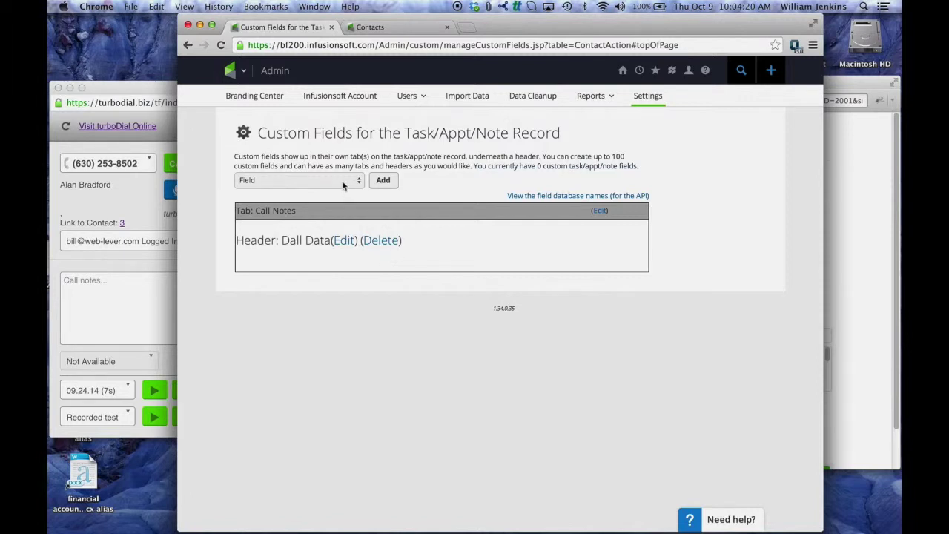
# Create a 'Duration' Whole Number field on the Call Notes tab under Dall Data
pyautogui.click(379, 183)
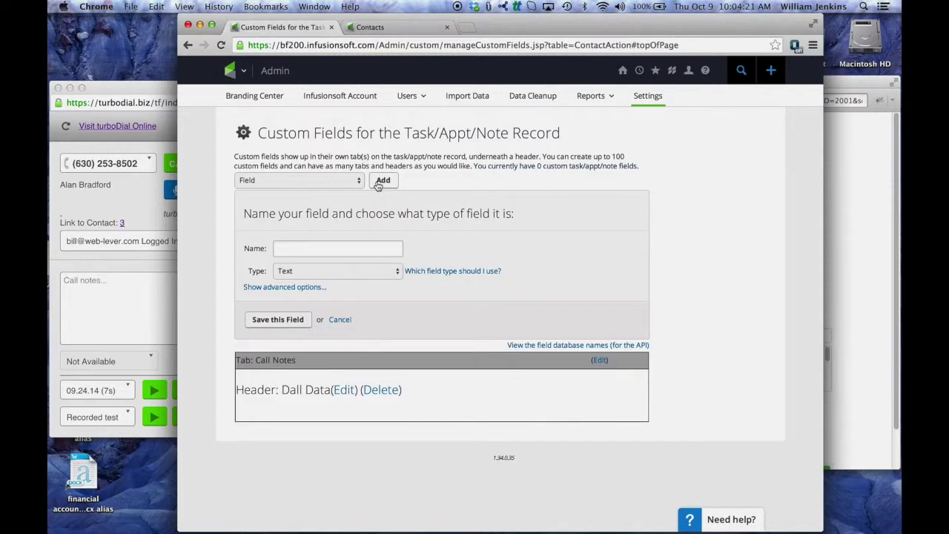
pyautogui.click(324, 248)
pyautogui.write('Duration')
pyautogui.click(325, 270)
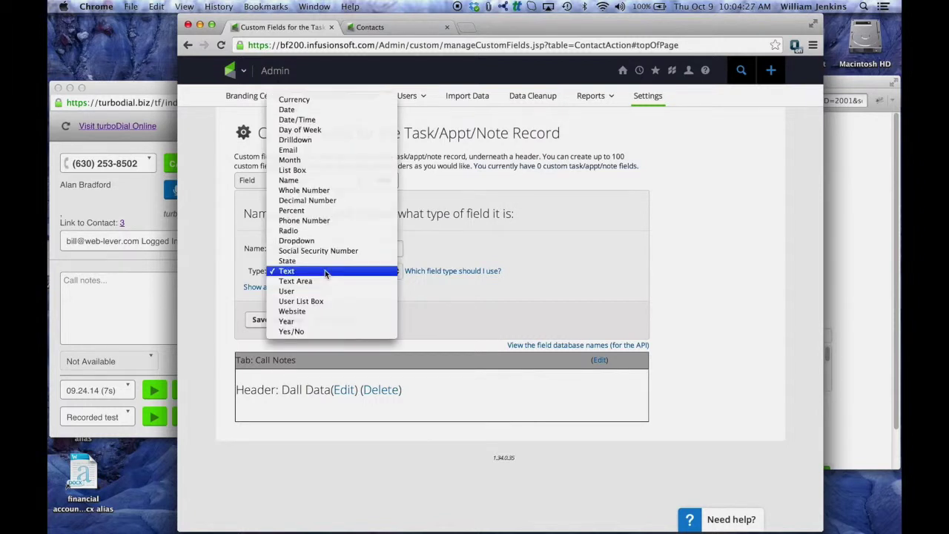
pyautogui.click(319, 190)
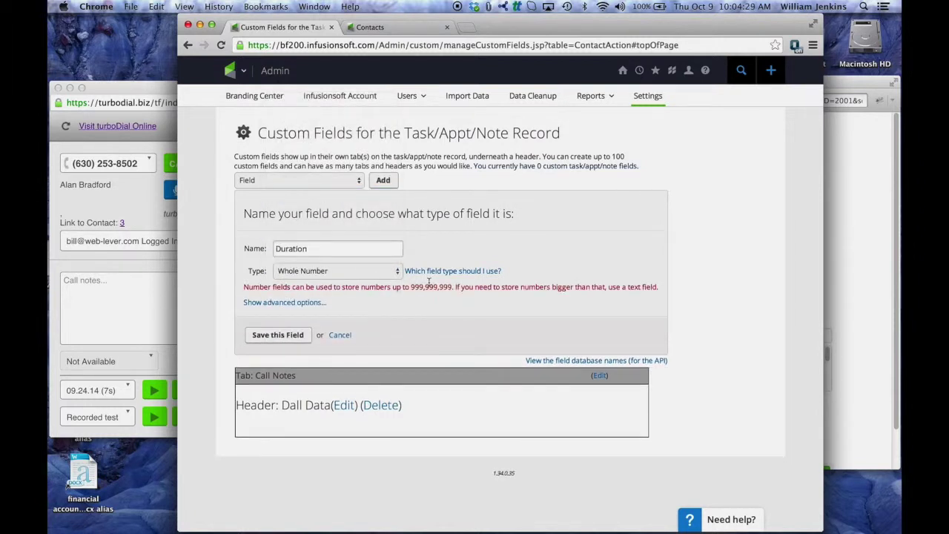
pyautogui.click(296, 302)
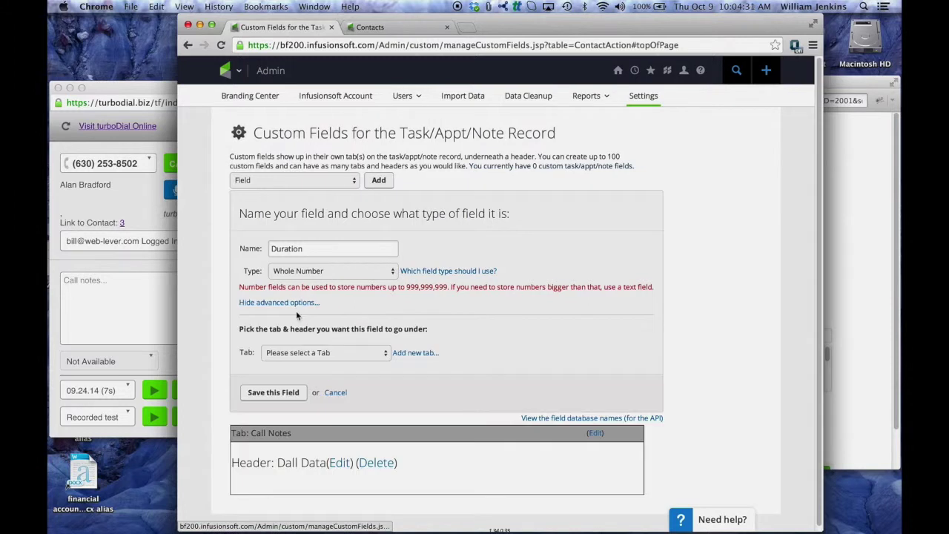
pyautogui.click(324, 352)
pyautogui.click(335, 362)
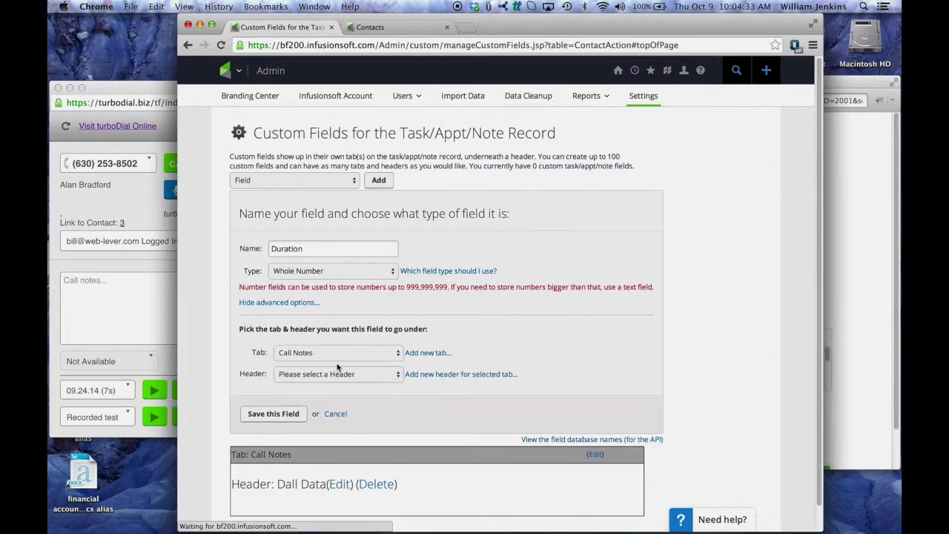
pyautogui.click(337, 371)
pyautogui.click(319, 383)
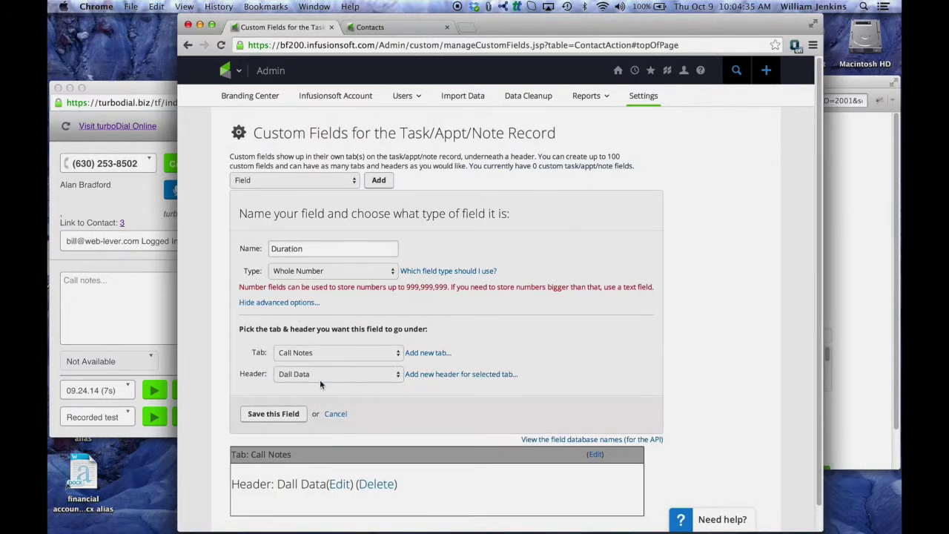
pyautogui.click(275, 414)
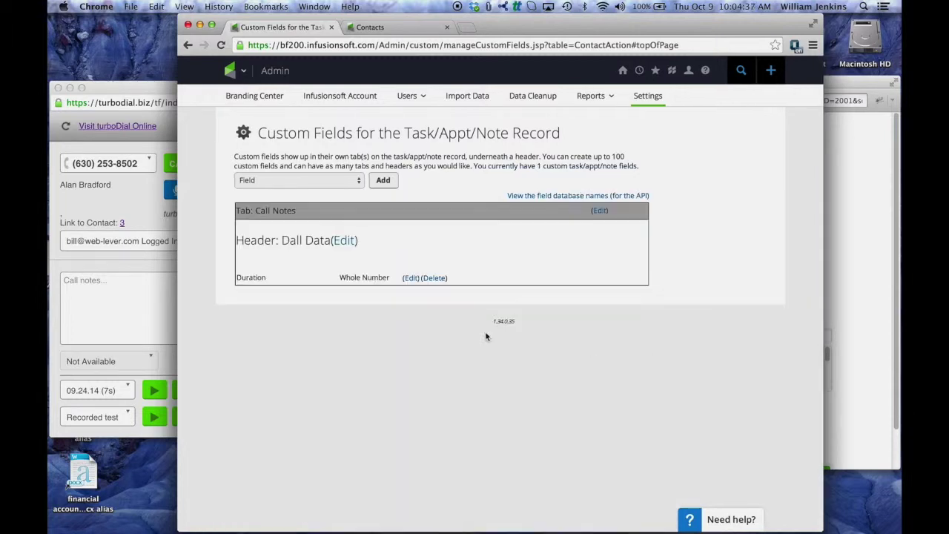
pyautogui.hotkey('ctrl', 'Right')
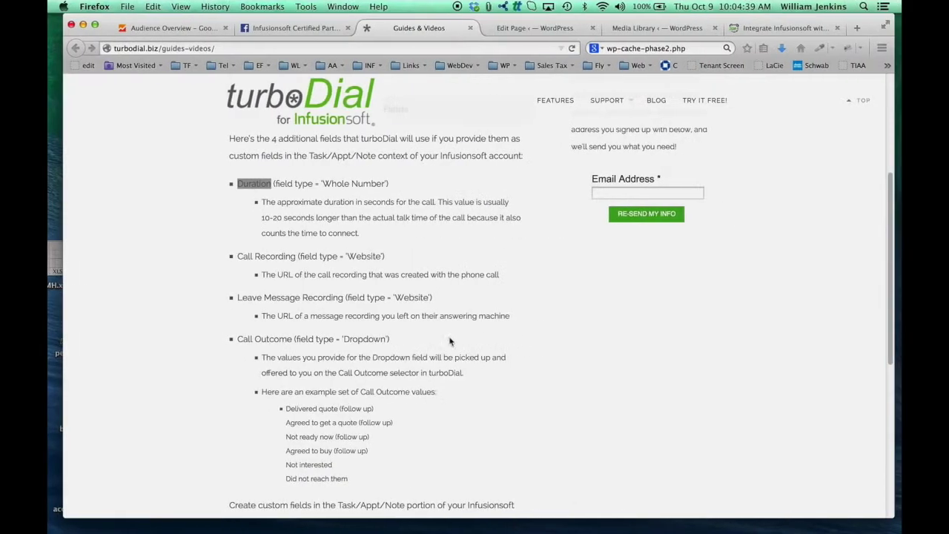
# Select 'Call Recording' in the turboDial guide and return to Infusionsoft
pyautogui.moveTo(237, 257); pyautogui.dragTo(296, 257)
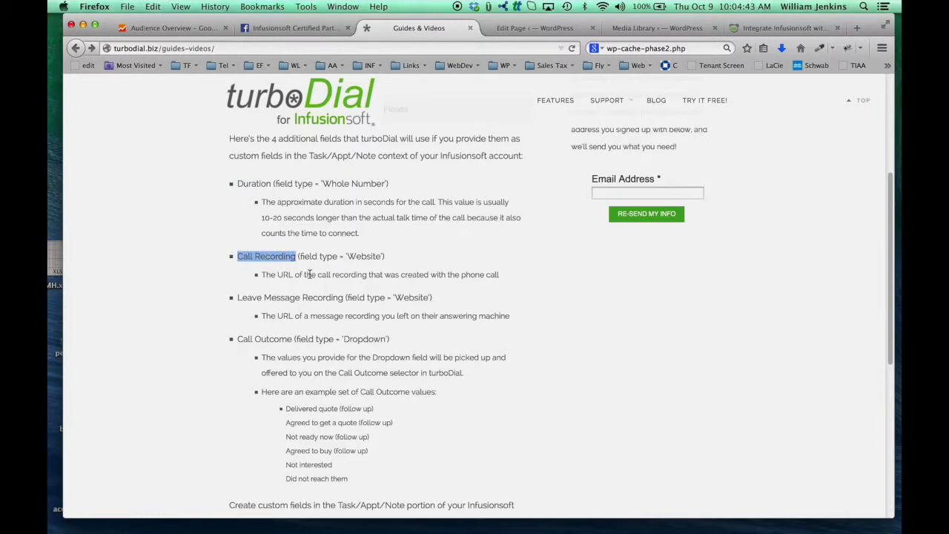
pyautogui.hotkey('ctrl', 'Left')
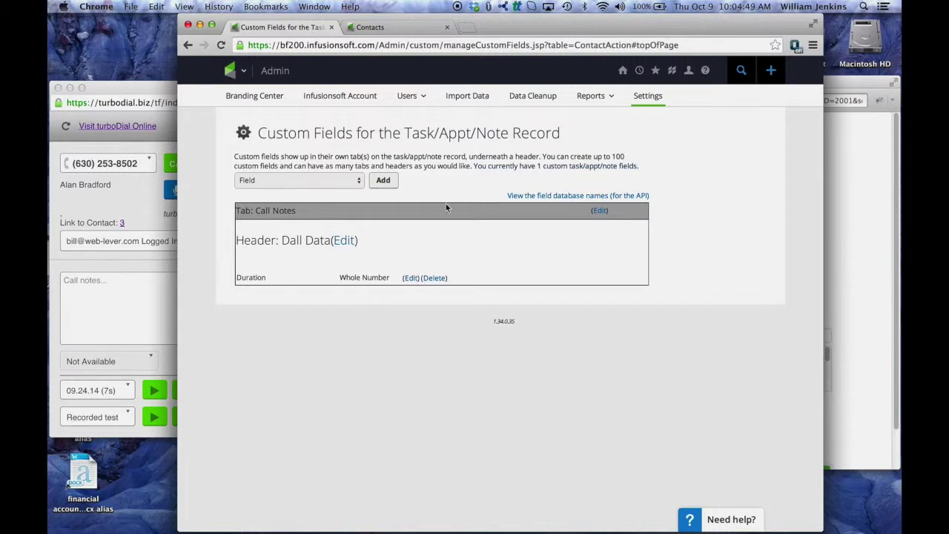
# Create a 'Call Recording' Website field on the Call Notes tab under Dall Data
pyautogui.click(329, 181)
pyautogui.click(329, 180)
pyautogui.click(382, 181)
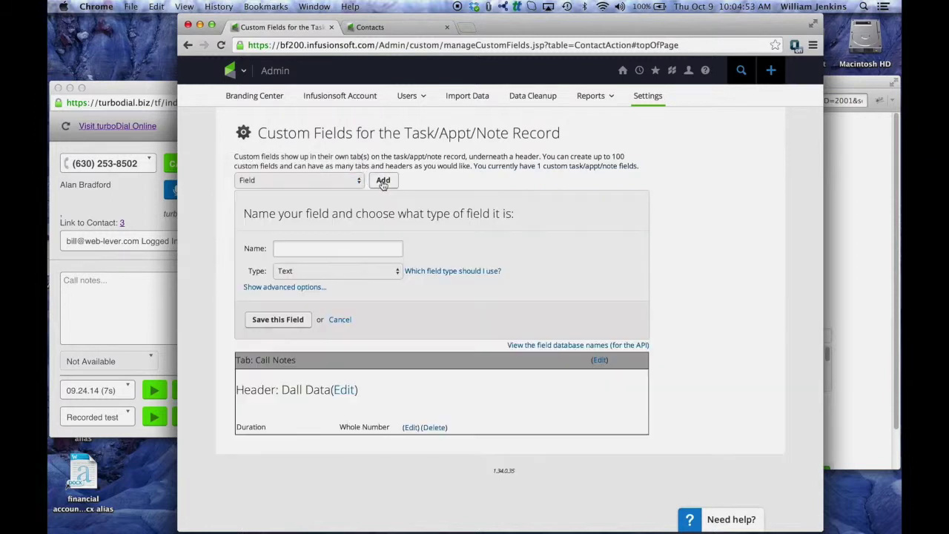
pyautogui.click(342, 247)
pyautogui.write('Call Recording')
pyautogui.click(333, 269)
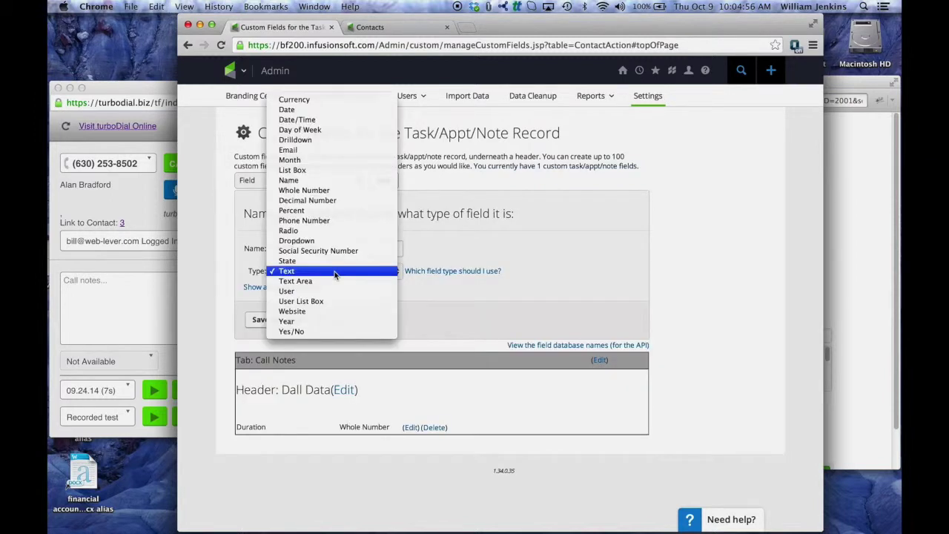
pyautogui.click(311, 312)
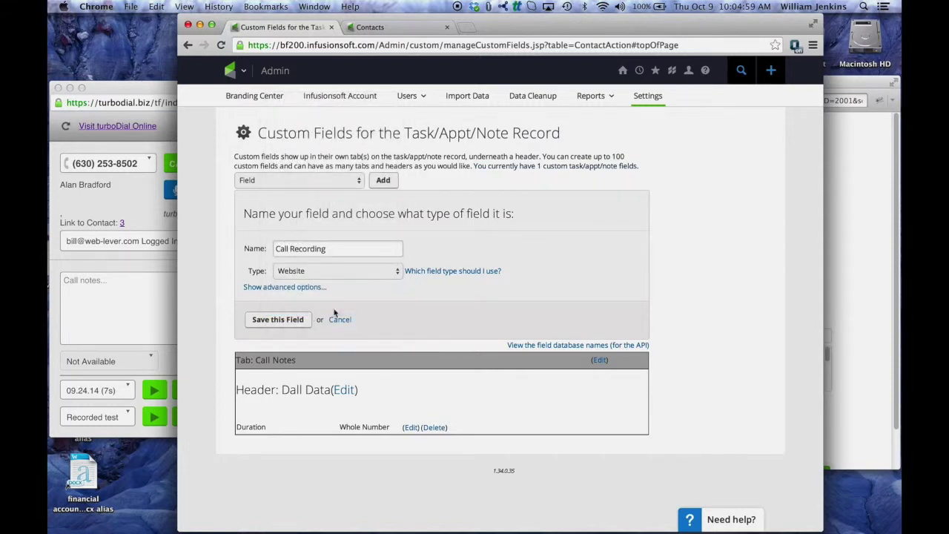
pyautogui.click(312, 289)
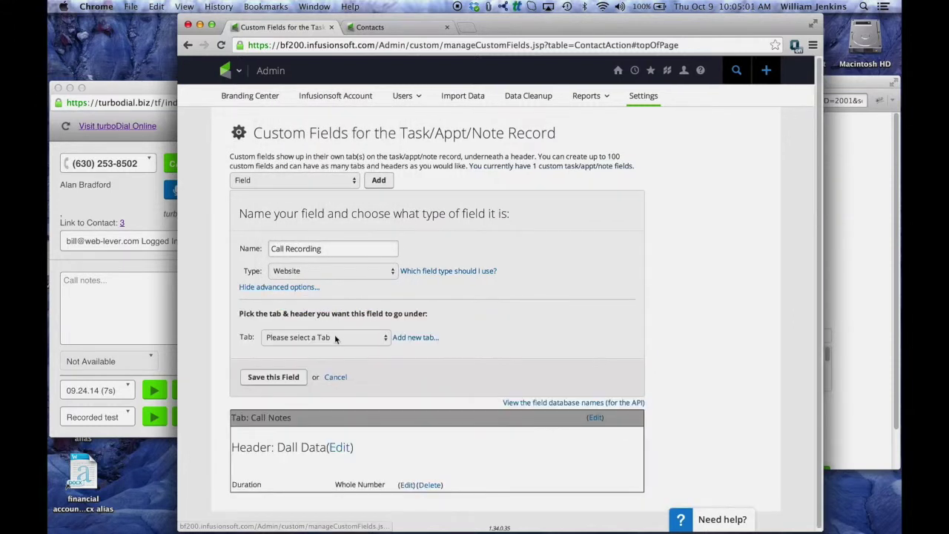
pyautogui.click(307, 337)
pyautogui.click(304, 351)
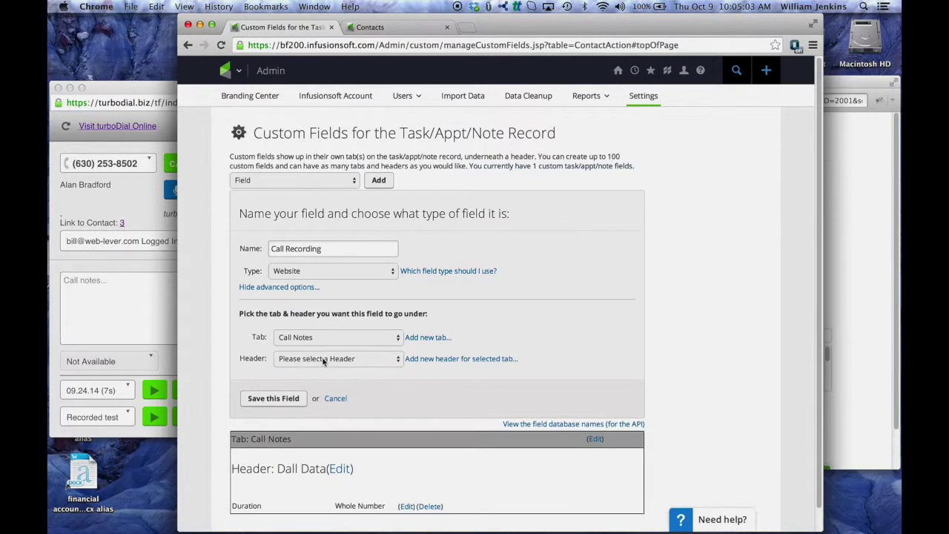
pyautogui.click(322, 356)
pyautogui.click(312, 370)
pyautogui.click(274, 398)
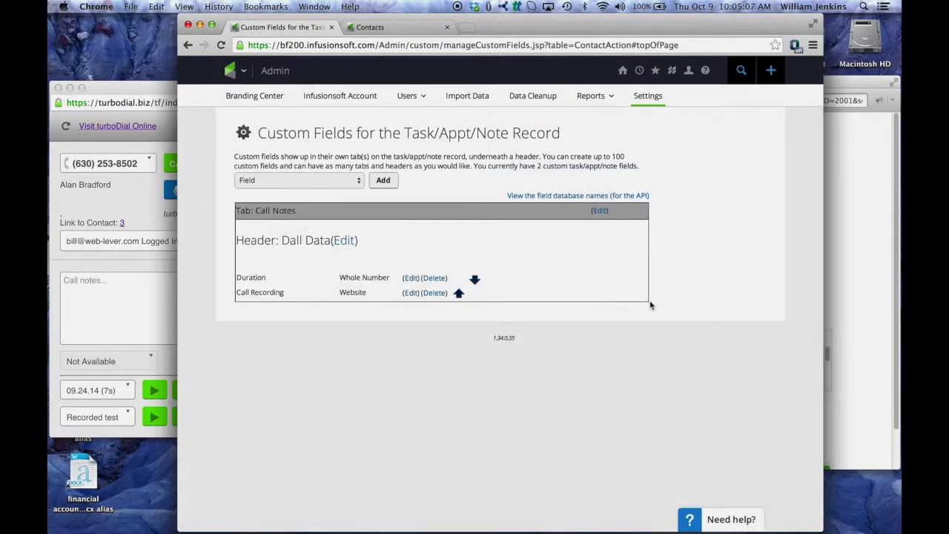
# Copy 'Leave Message Recording' from the turboDial guide and switch back to Infusionsoft
pyautogui.press('super+Tab')
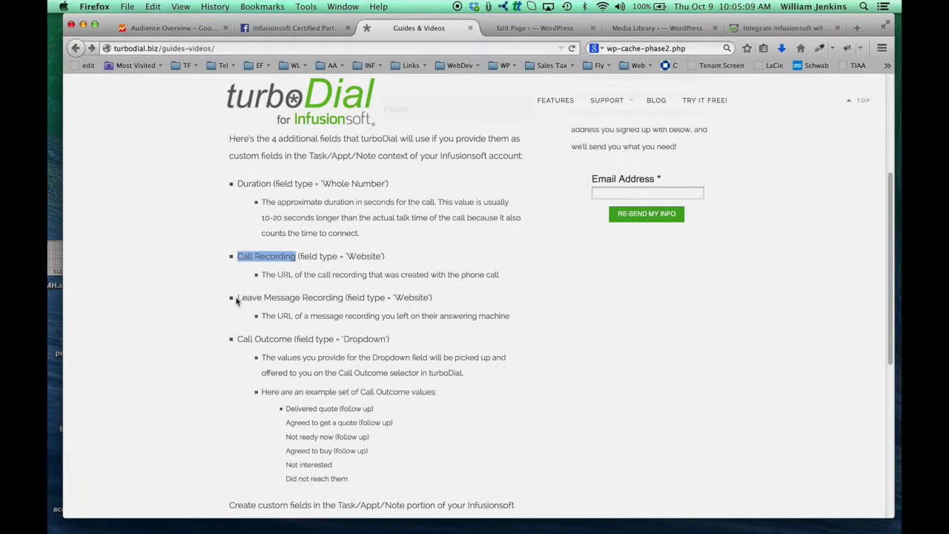
pyautogui.moveTo(238, 297); pyautogui.dragTo(341, 299)
pyautogui.press('super+c')
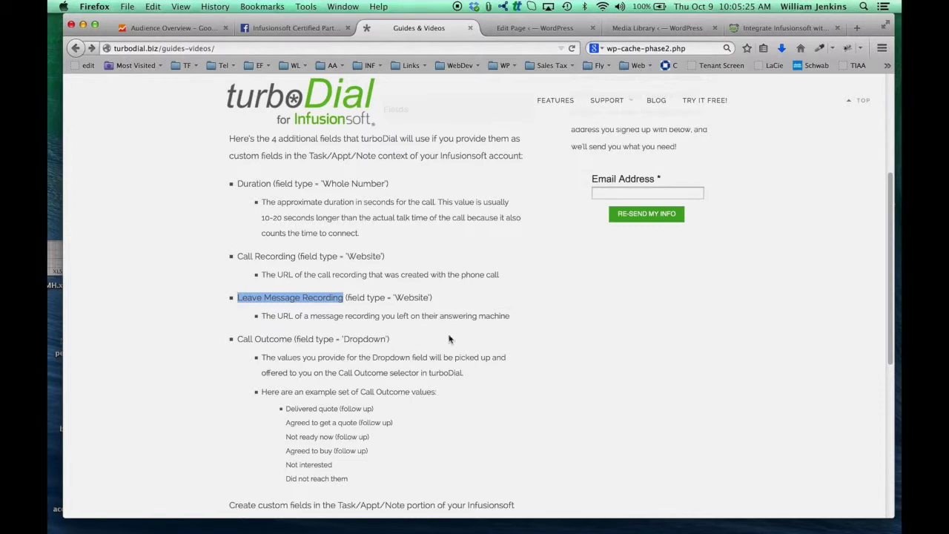
pyautogui.press('super+Tab')
# Paste 'Leave Message Recording' as a new Website field under Call Notes › Dall Data
pyautogui.click(382, 180)
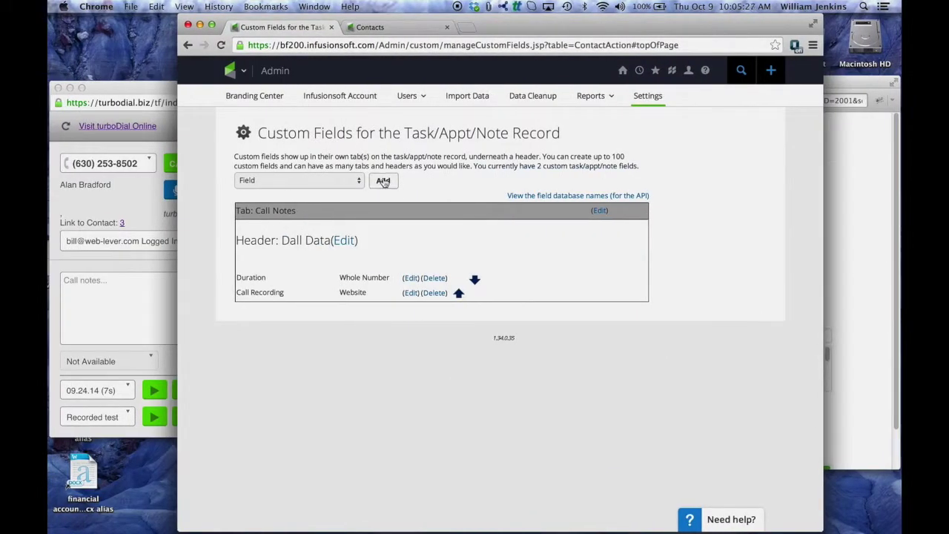
pyautogui.press('super+v')
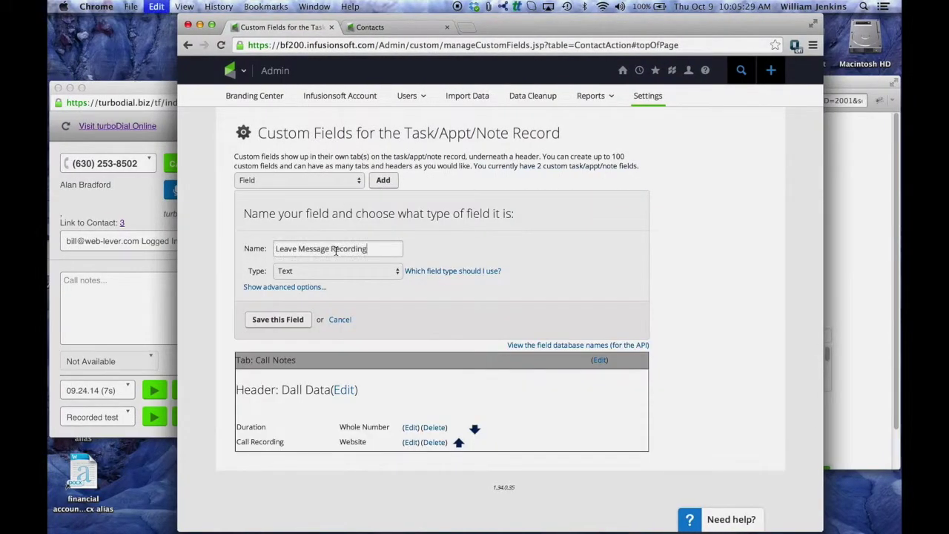
pyautogui.click(319, 272)
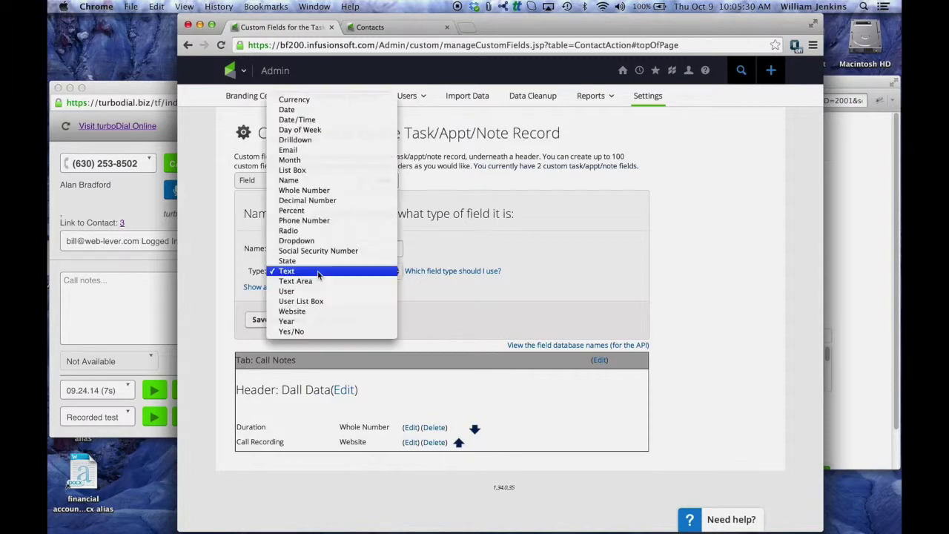
pyautogui.click(308, 312)
pyautogui.click(307, 289)
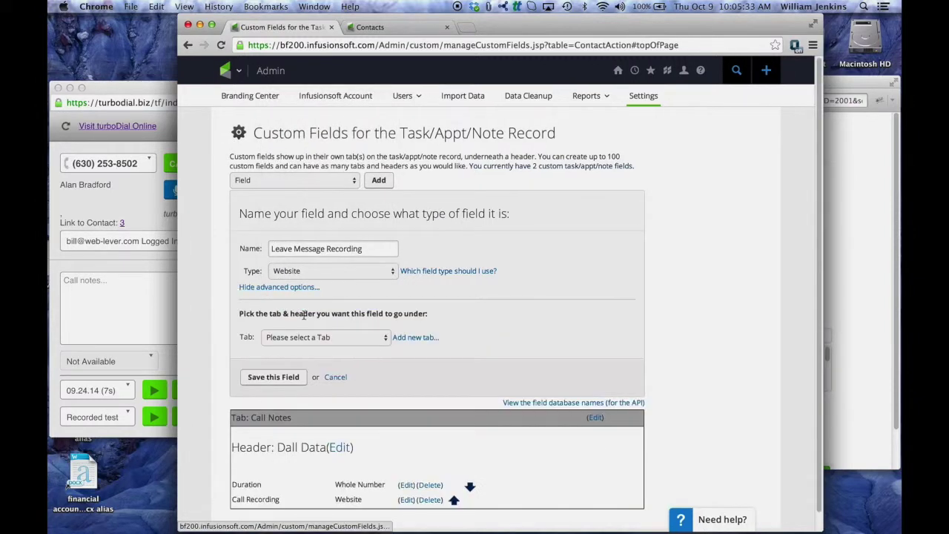
pyautogui.click(318, 336)
pyautogui.click(308, 347)
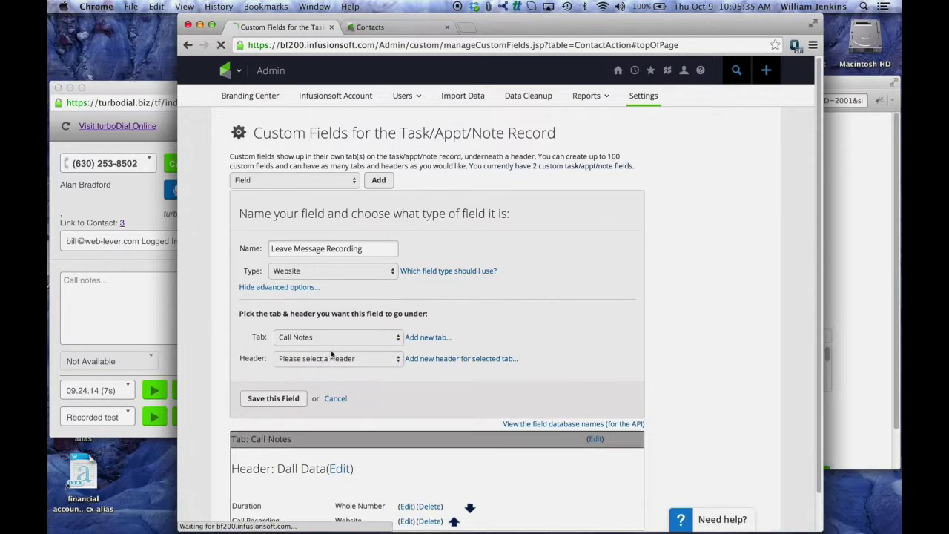
pyautogui.click(317, 359)
pyautogui.click(321, 370)
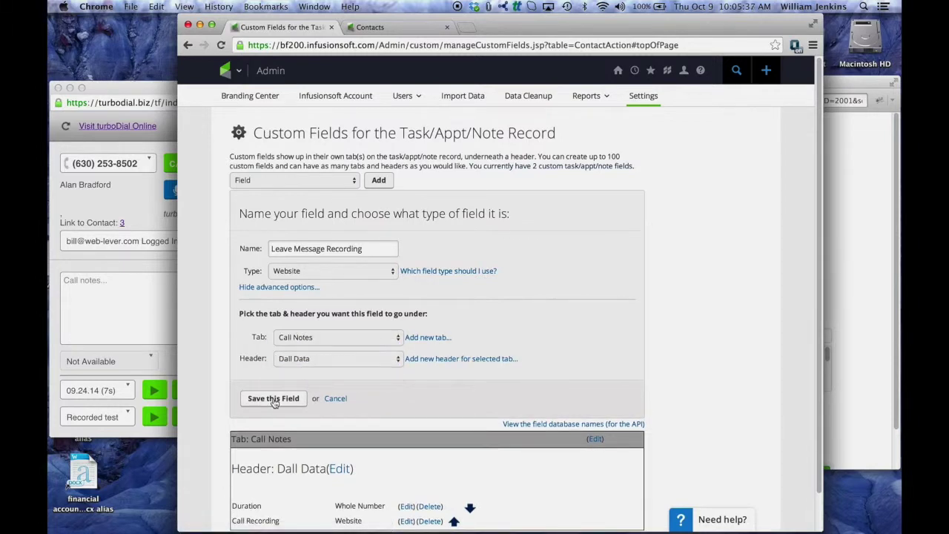
pyautogui.click(274, 398)
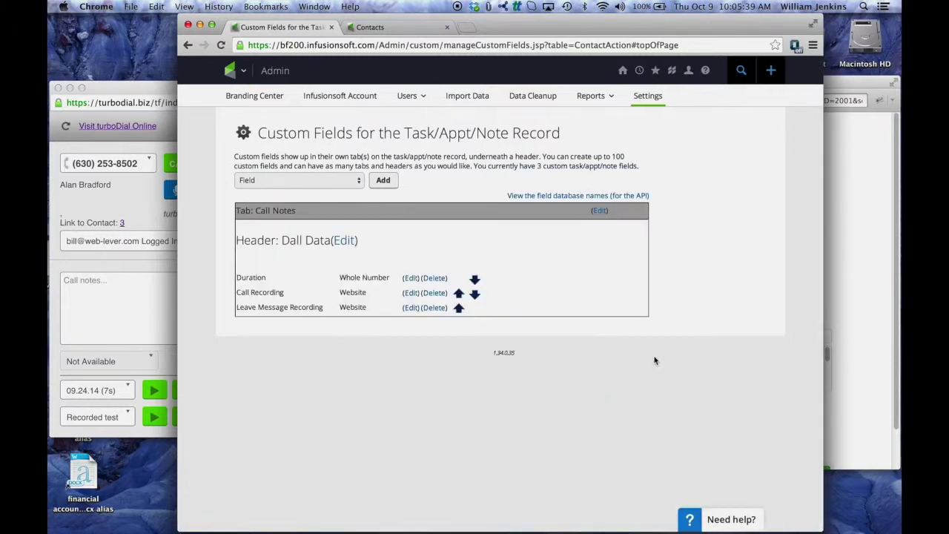
# Check the guide's Call Outcome (Dropdown) entry, then bring Infusionsoft's custom fields page back in front
pyautogui.press('super+Tab')
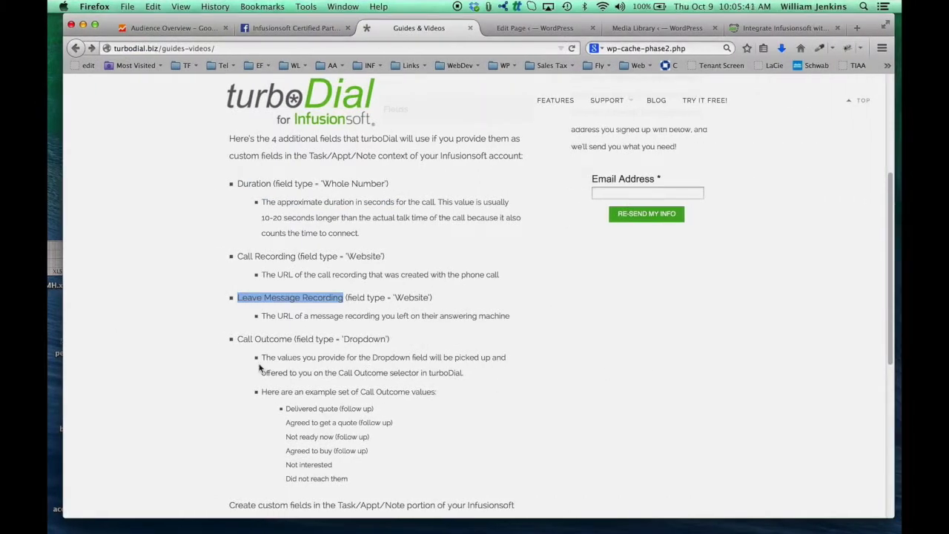
pyautogui.moveTo(237, 339); pyautogui.dragTo(293, 340)
pyautogui.press('super+c')
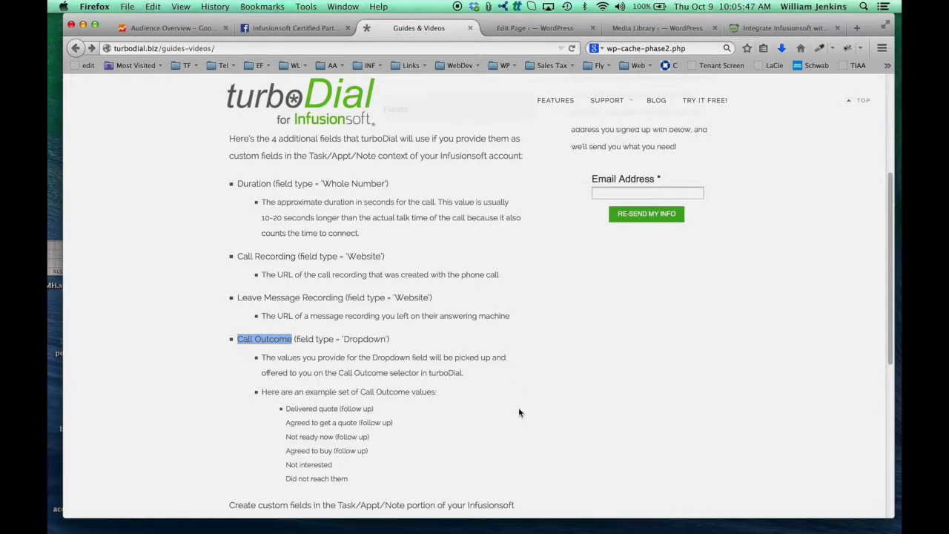
pyautogui.press('super+Tab')
pyautogui.click(118, 293)
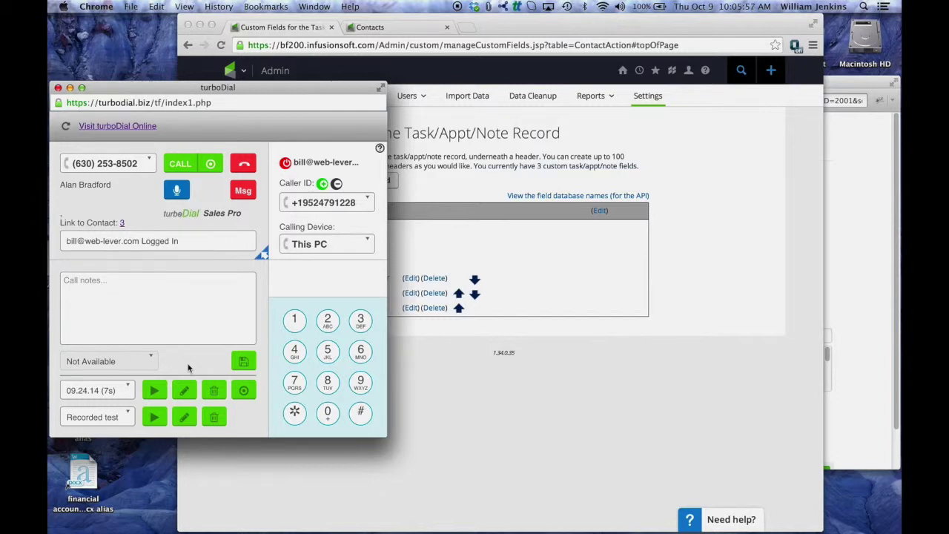
pyautogui.click(506, 382)
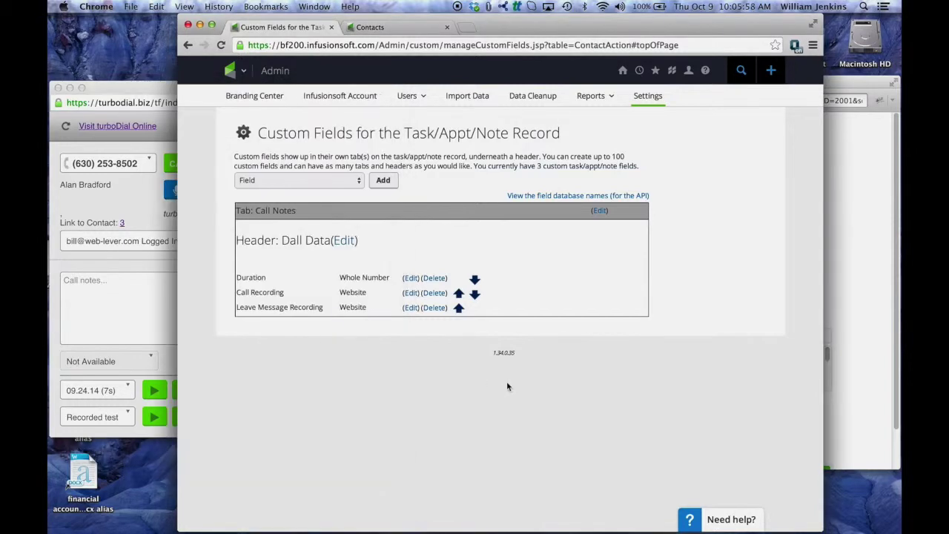
# Add a new custom field named 'Call Outcome' with type Dropdown
pyautogui.click(382, 182)
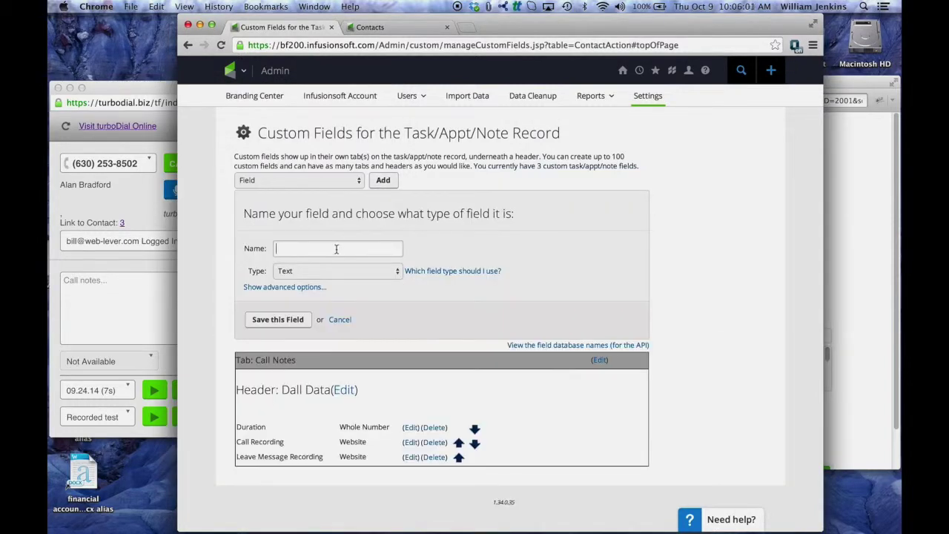
pyautogui.press('super+v')
pyautogui.click(362, 271)
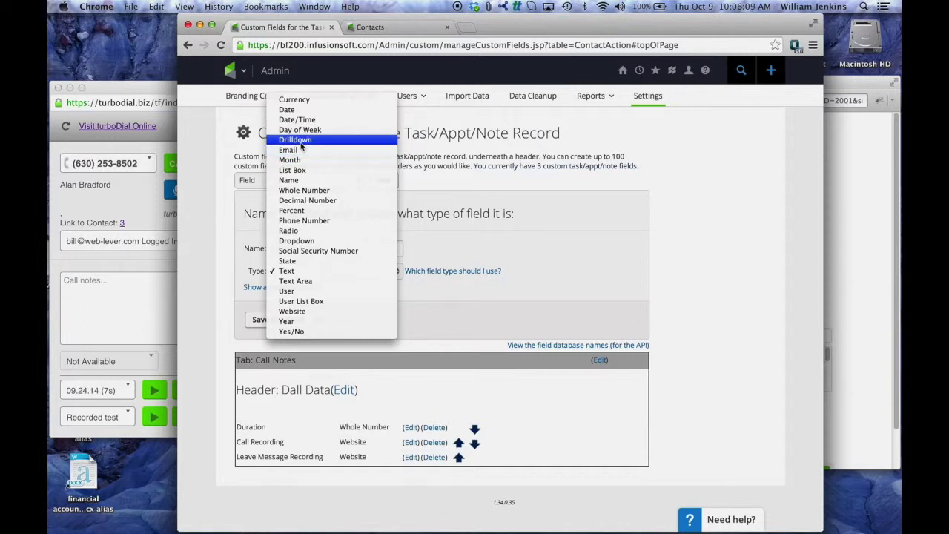
pyautogui.press('Escape')
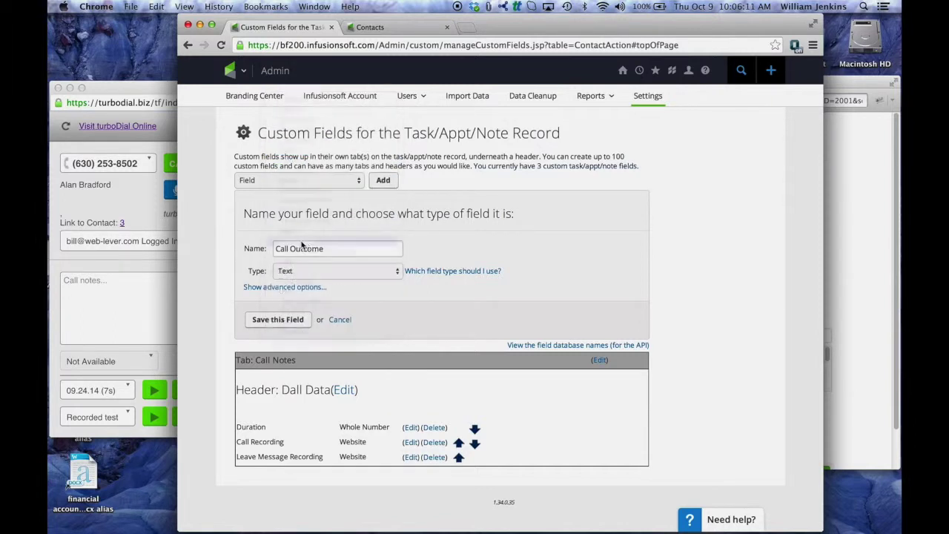
pyautogui.click(335, 312)
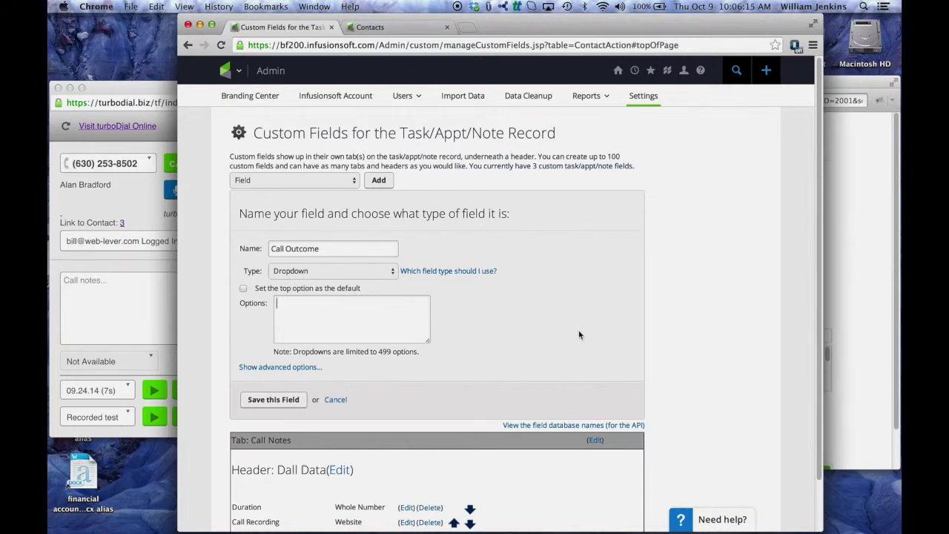
# Copy the six example Call Outcome values from the turboDial setup guide
pyautogui.hotkey('ctrl', 'Right')
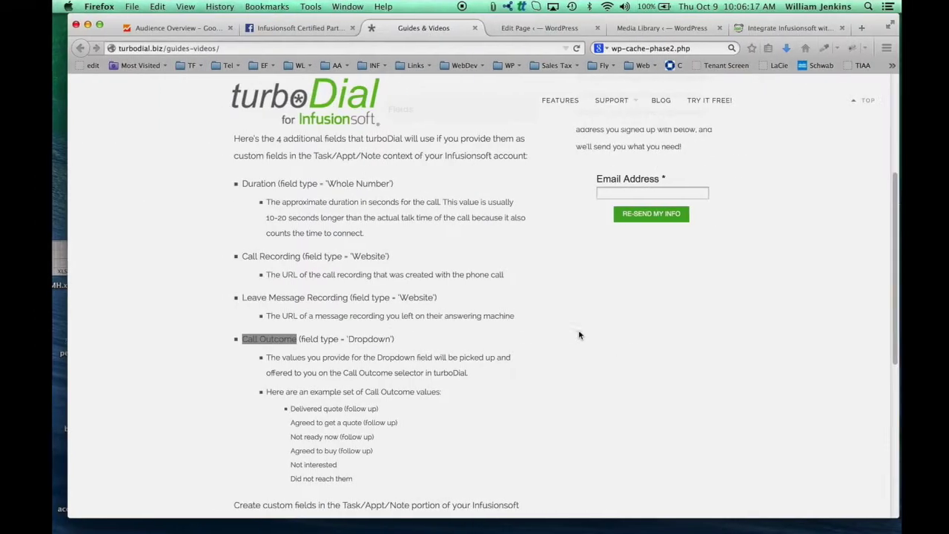
pyautogui.moveTo(286, 407); pyautogui.dragTo(346, 476)
pyautogui.press('super+c')
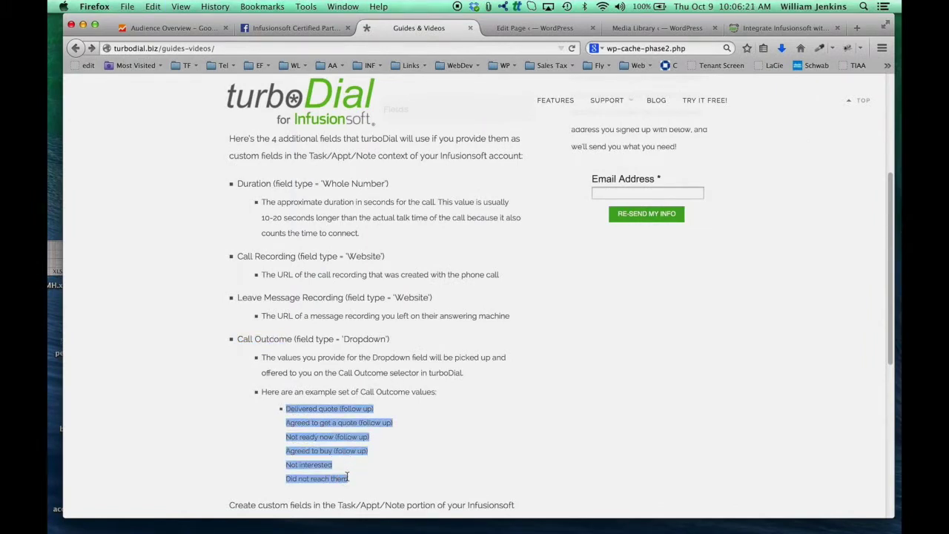
pyautogui.hotkey('ctrl', 'Left')
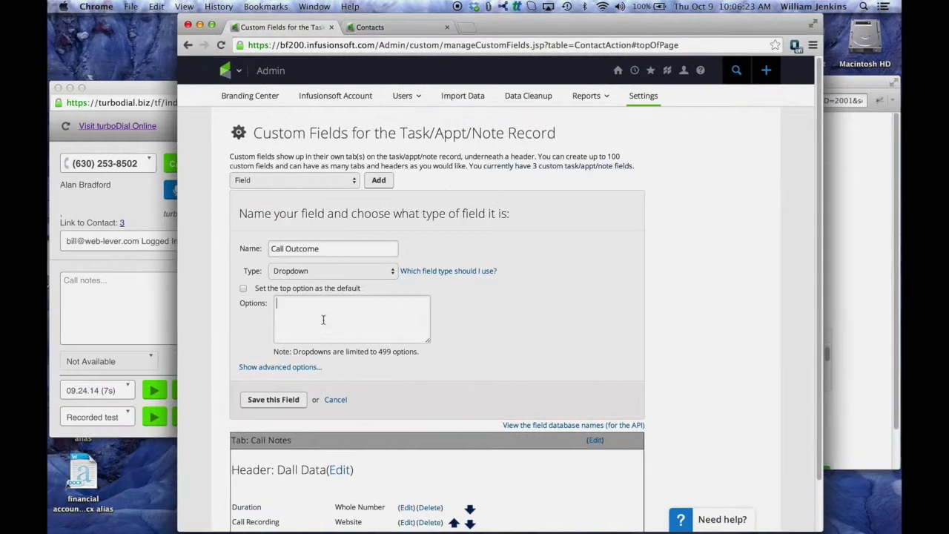
# Paste the six outcome values into the field's Options box
pyautogui.press('super+v')
pyautogui.scroll(2, 312, 309)
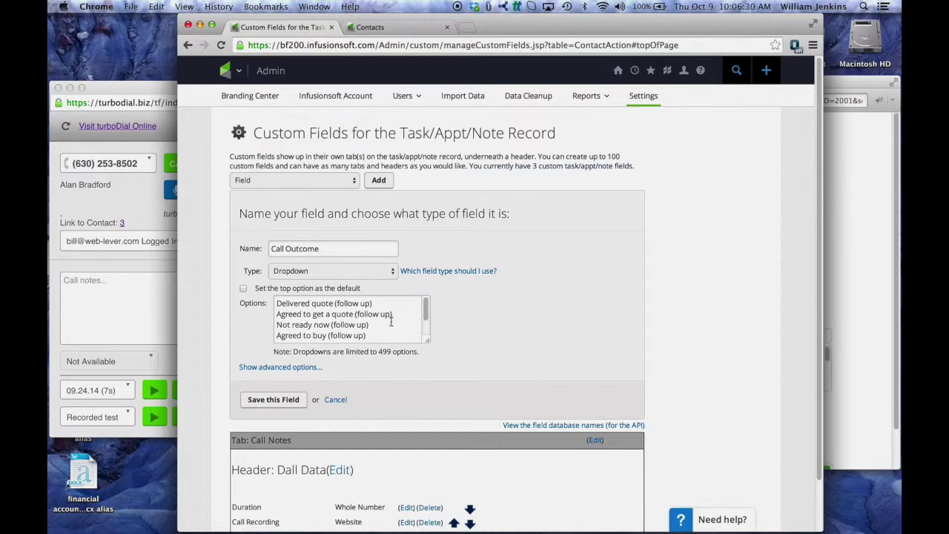
pyautogui.scroll(-3, 390, 319)
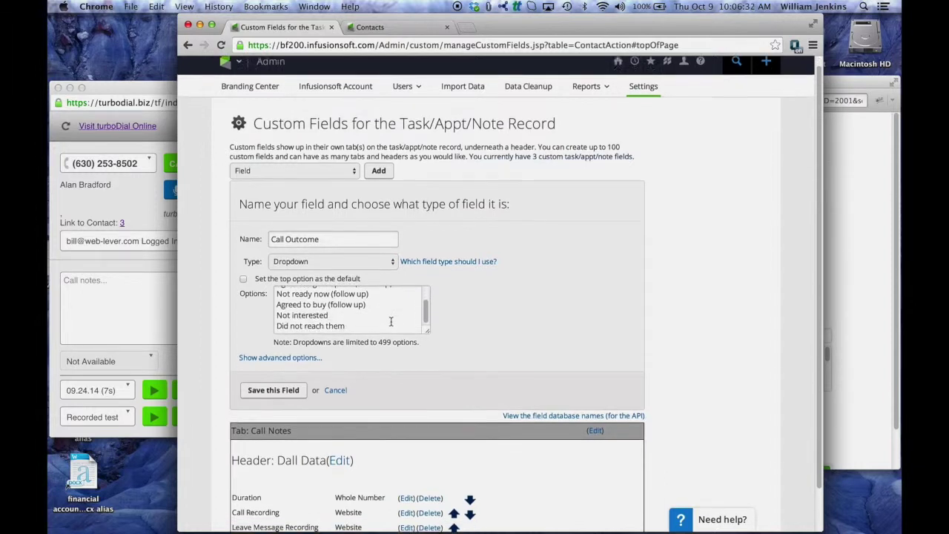
pyautogui.scroll(4, 387, 295)
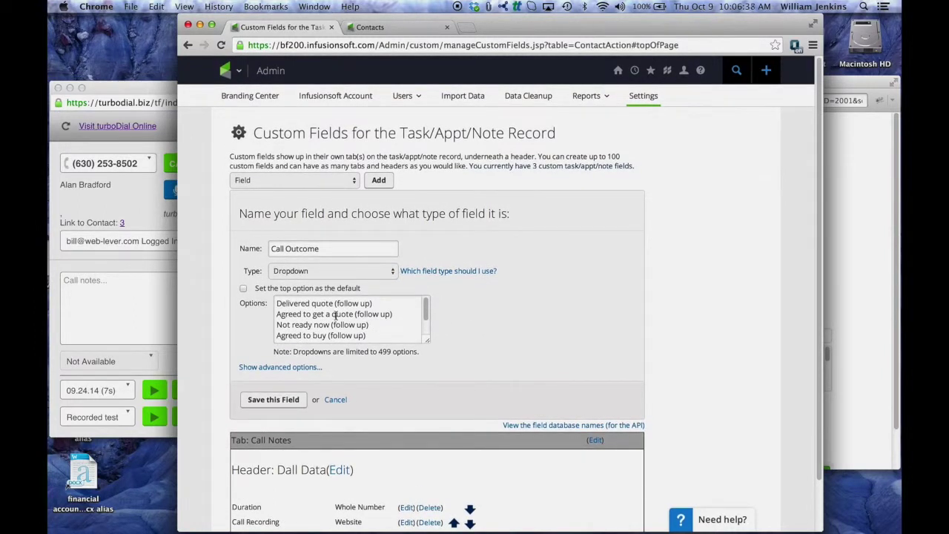
# Place the field under the Call Notes tab and Dall Data header, then save it
pyautogui.click(299, 370)
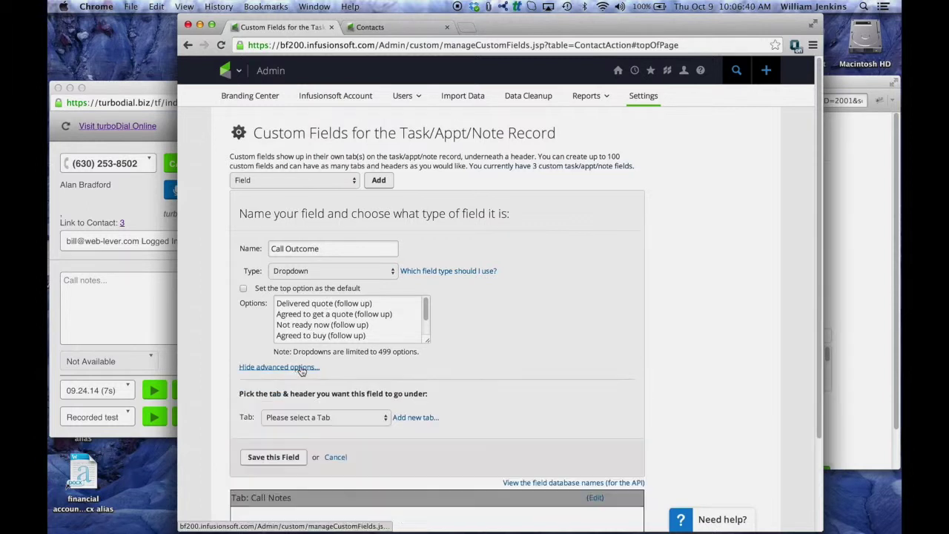
pyautogui.click(332, 417)
pyautogui.click(301, 427)
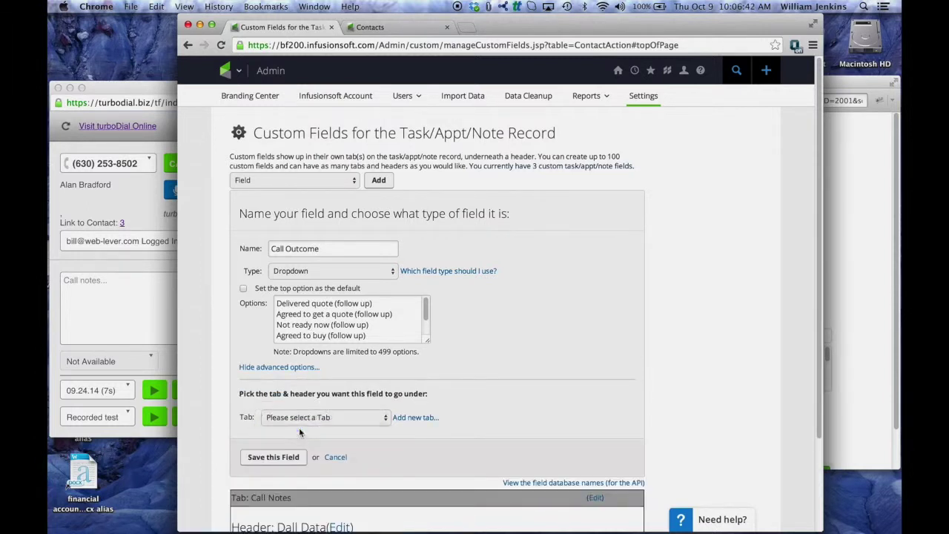
pyautogui.click(301, 438)
pyautogui.click(301, 449)
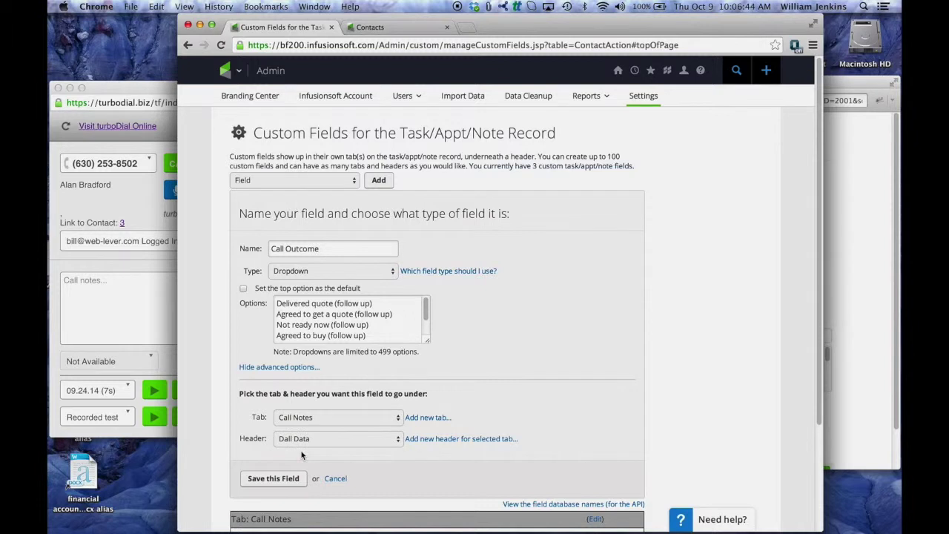
pyautogui.click(273, 478)
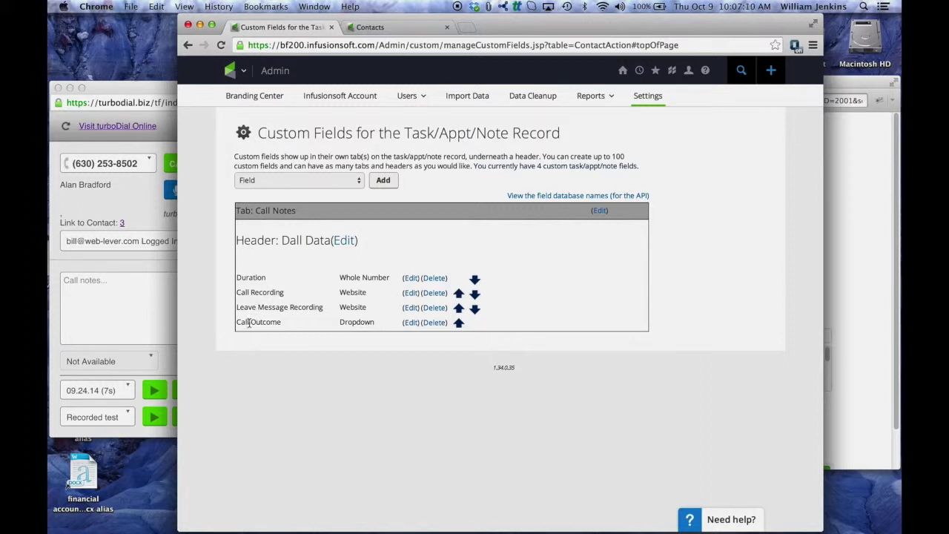
# Reload turboDial and confirm its Call Outcome list shows options like 'Agreed to buy (follow up)'
pyautogui.click(139, 264)
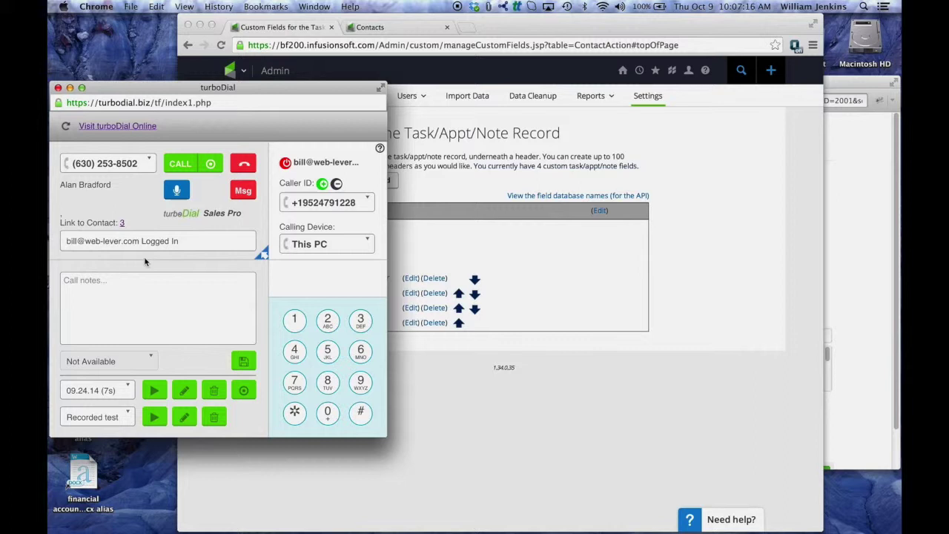
pyautogui.click(66, 127)
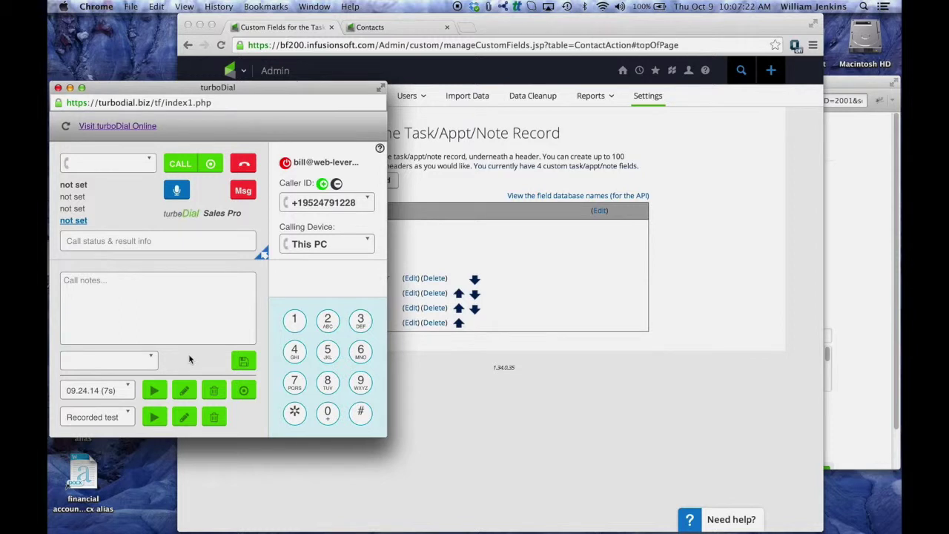
pyautogui.click(137, 366)
pyautogui.click(137, 366)
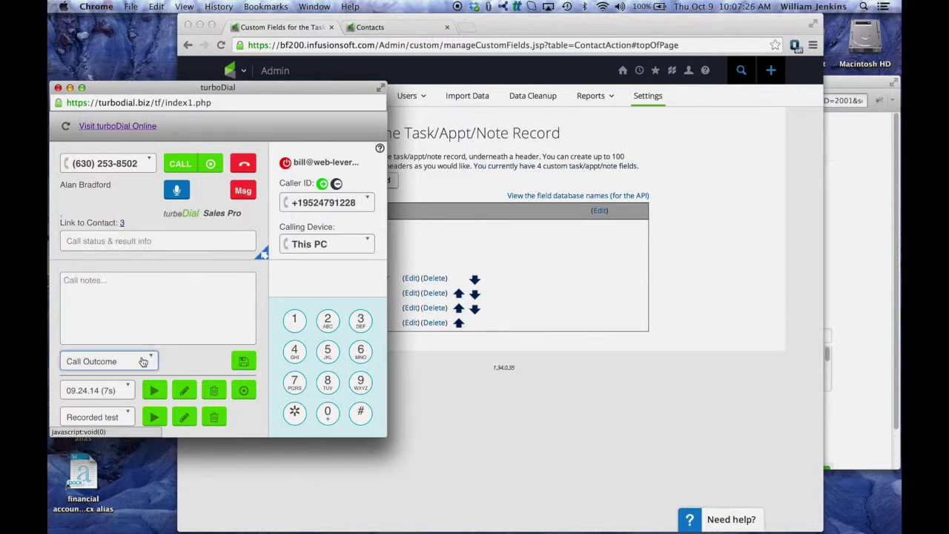
pyautogui.click(139, 363)
pyautogui.scroll(-2, 123, 316)
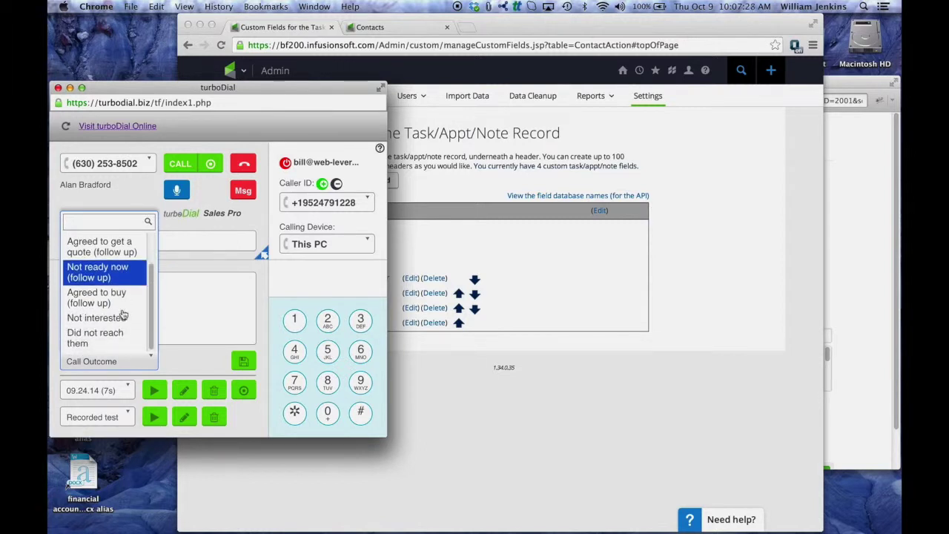
pyautogui.scroll(2, 119, 304)
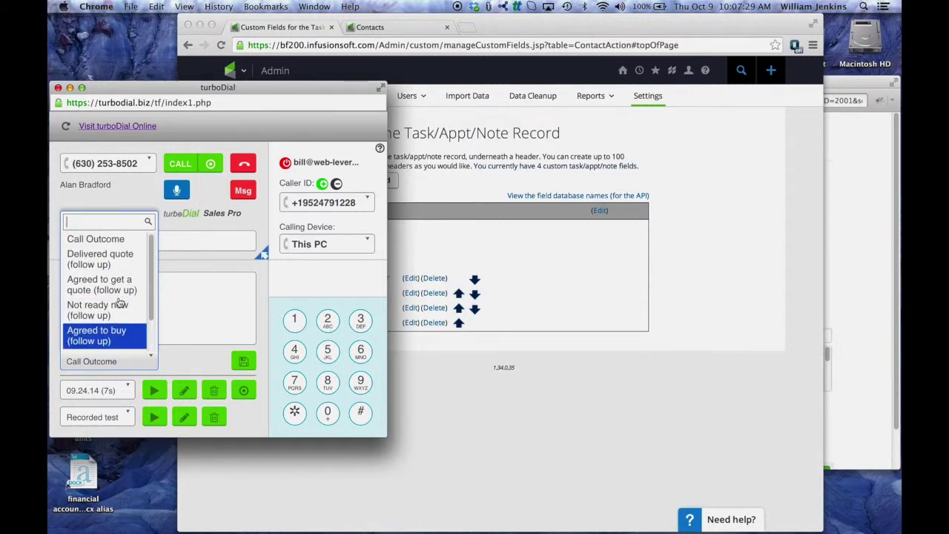
pyautogui.click(185, 363)
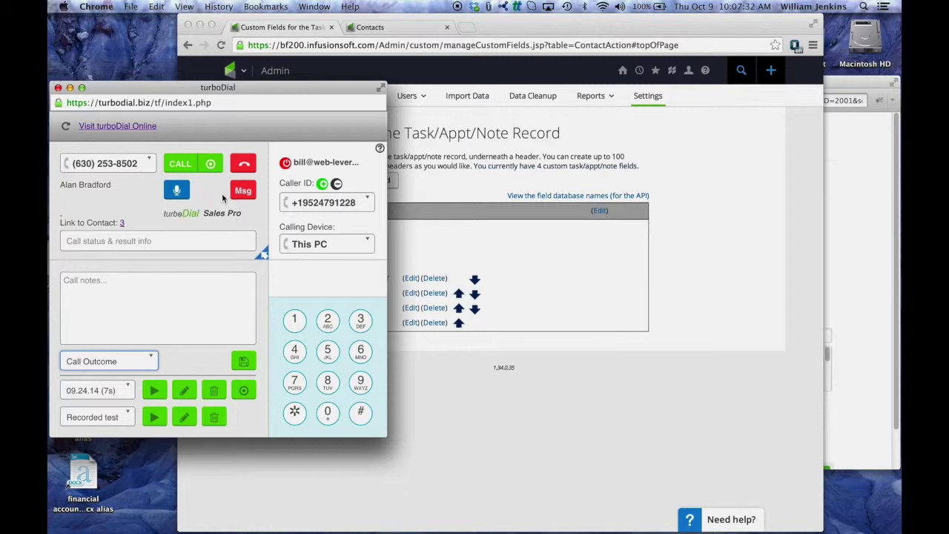
# Move the contact's turboDial call note window left and view its Call Data fields
pyautogui.click(541, 183)
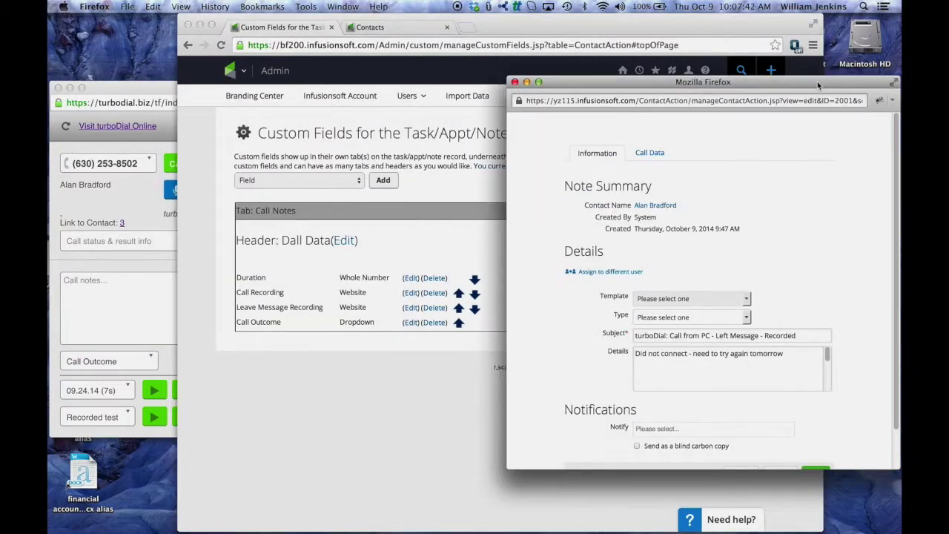
pyautogui.moveTo(818, 86); pyautogui.dragTo(720, 84)
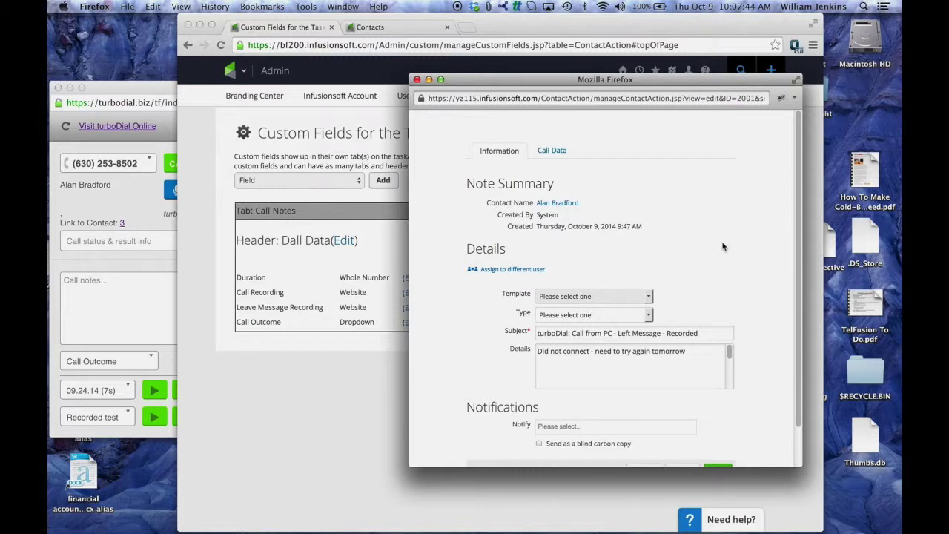
pyautogui.scroll(-3, 700, 251)
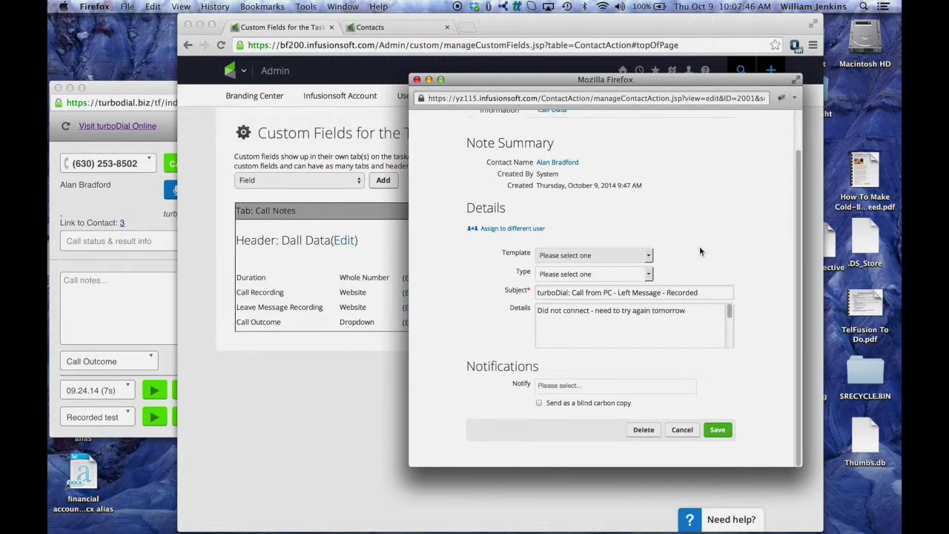
pyautogui.scroll(3, 699, 251)
pyautogui.scroll(-3, 699, 251)
pyautogui.scroll(3, 706, 292)
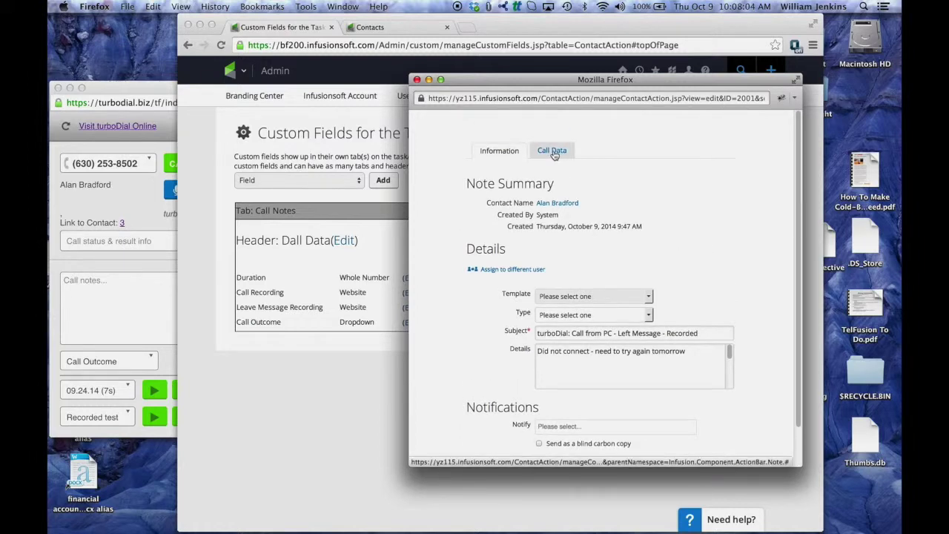
pyautogui.click(553, 152)
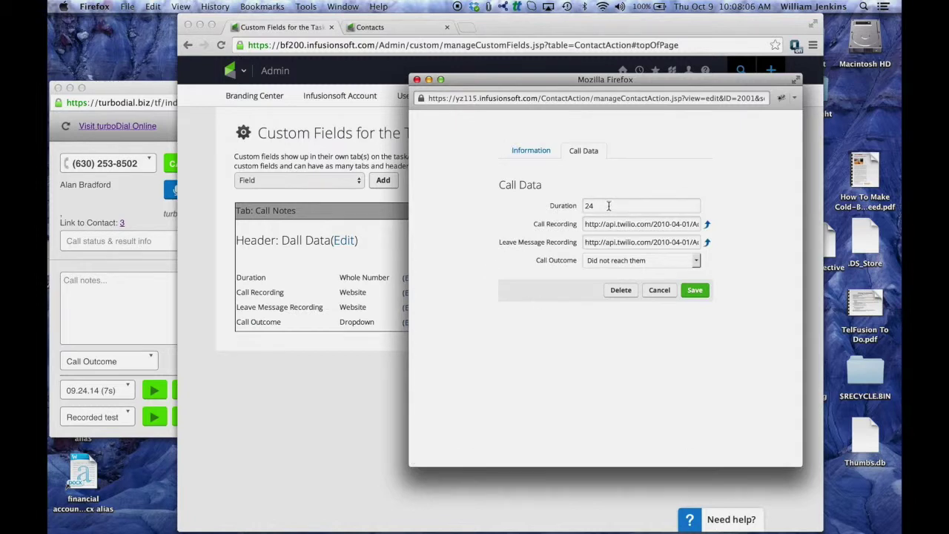